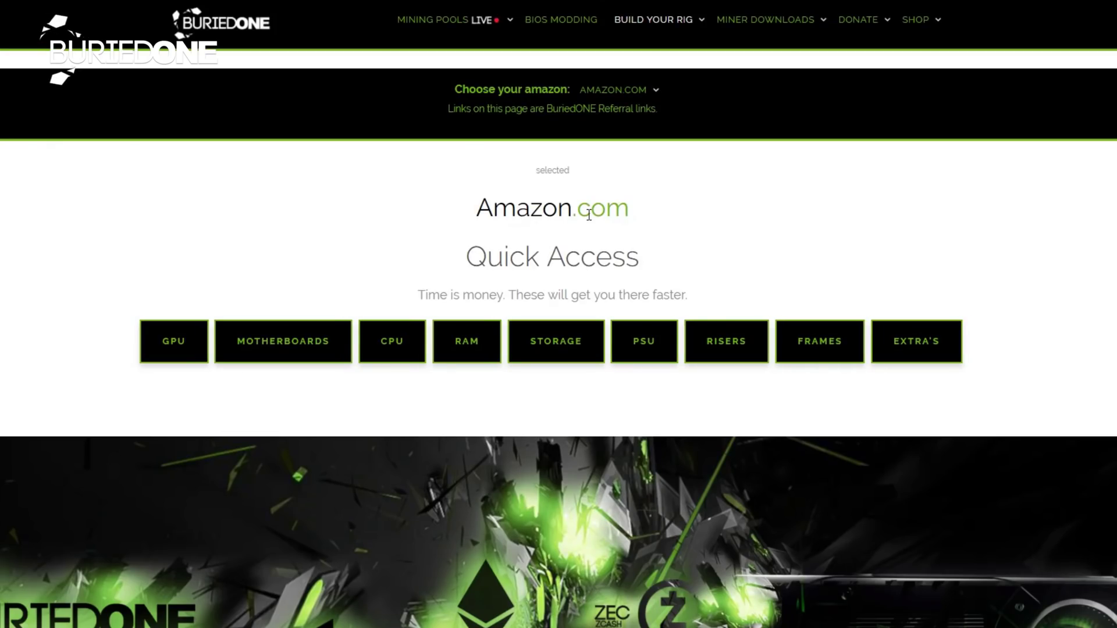
# Scroll through the ubiqsmart.com home page and return to the large Ubiq logo
pyautogui.moveTo(658, 98)
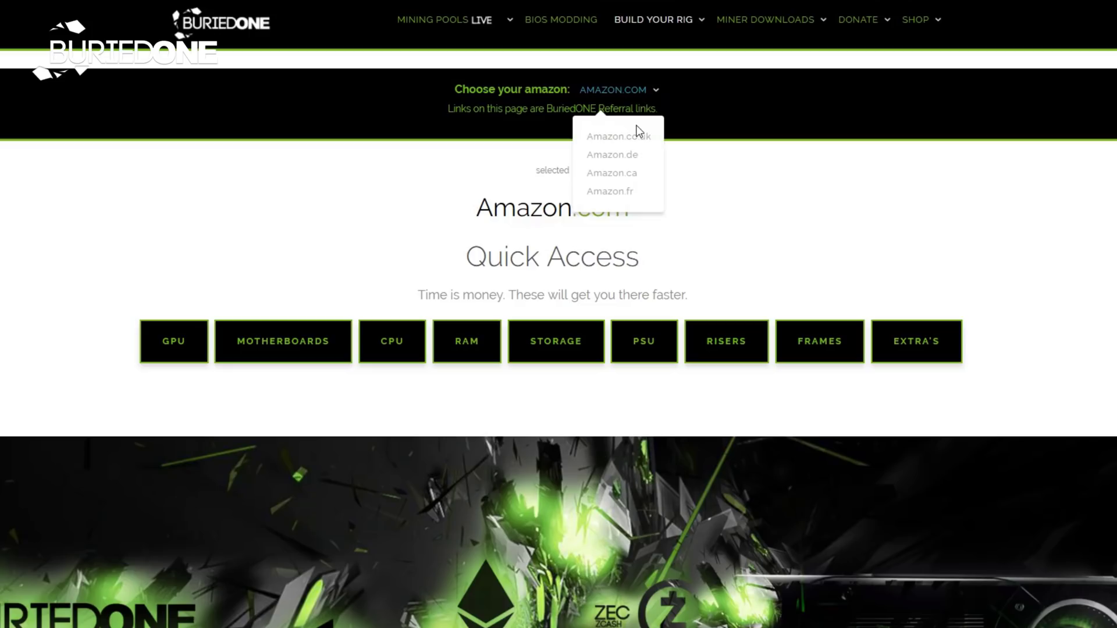
pyautogui.scroll(-1, 1000, 246)
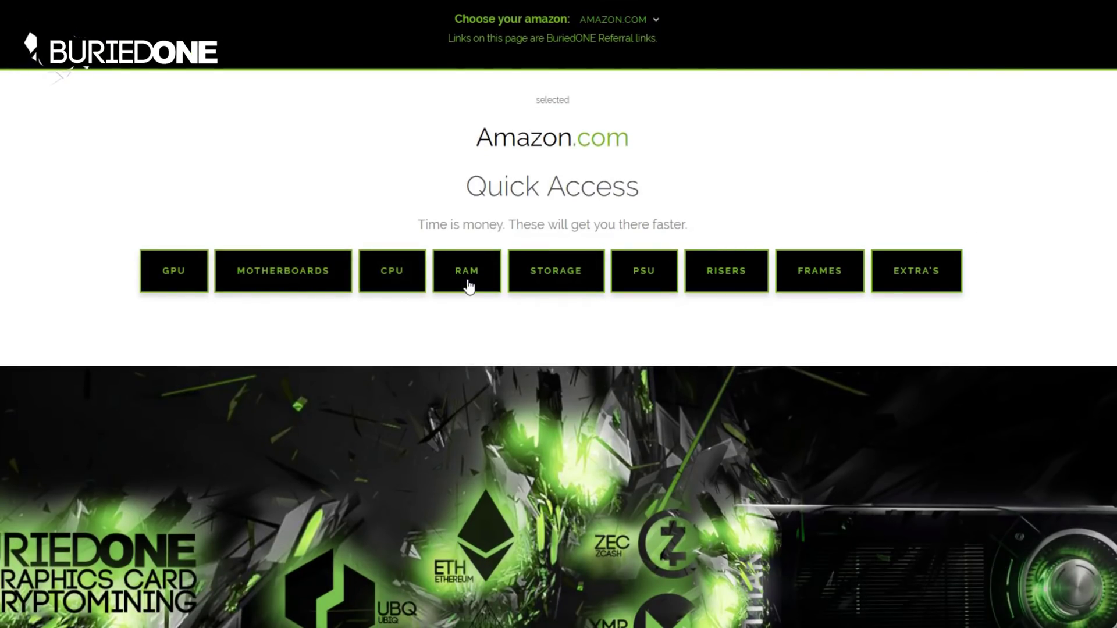
pyautogui.scroll(-1, 702, 291)
pyautogui.scroll(2, 703, 291)
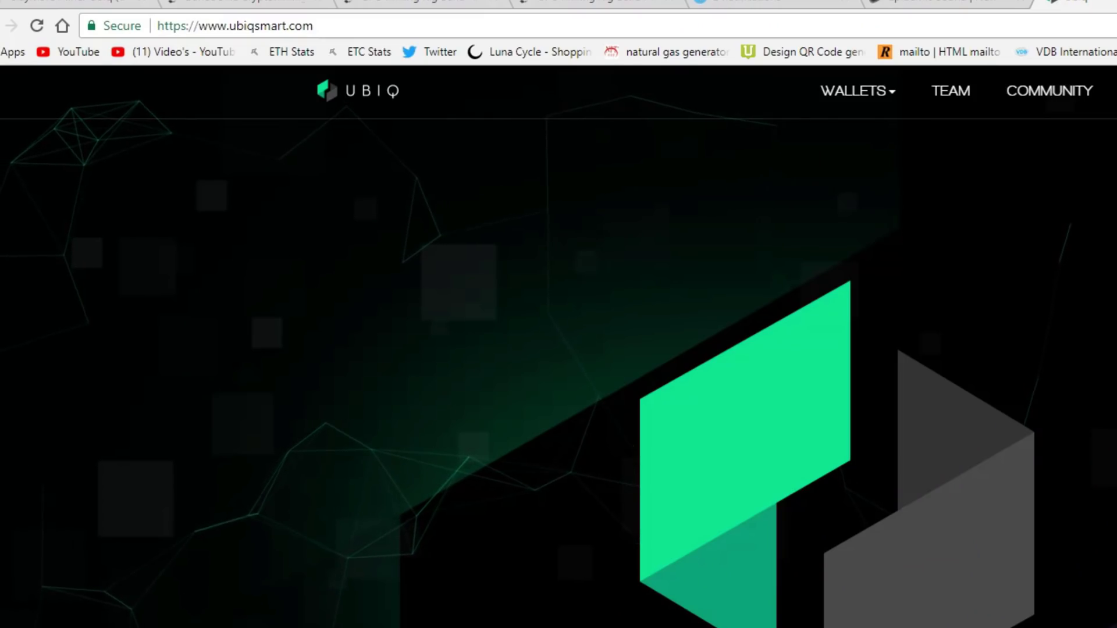
# Download the Fusion (Desktop) Windows x64 installer, Fusion-installer-0-9-1.exe, from the Wallets section
pyautogui.scroll(-12, 950, 181)
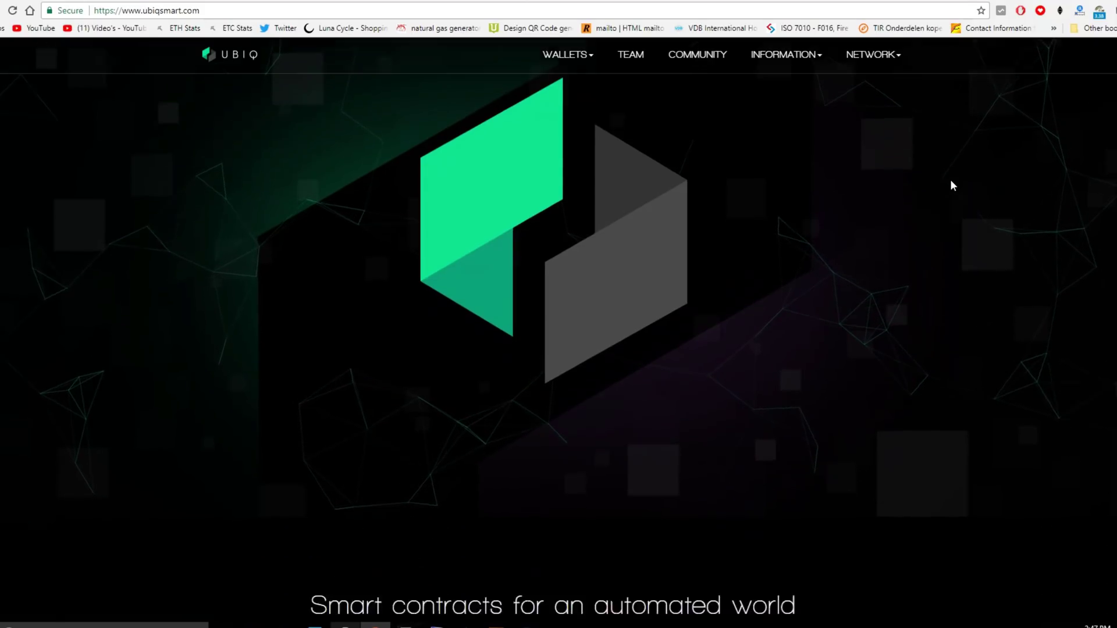
pyautogui.scroll(-2, 951, 185)
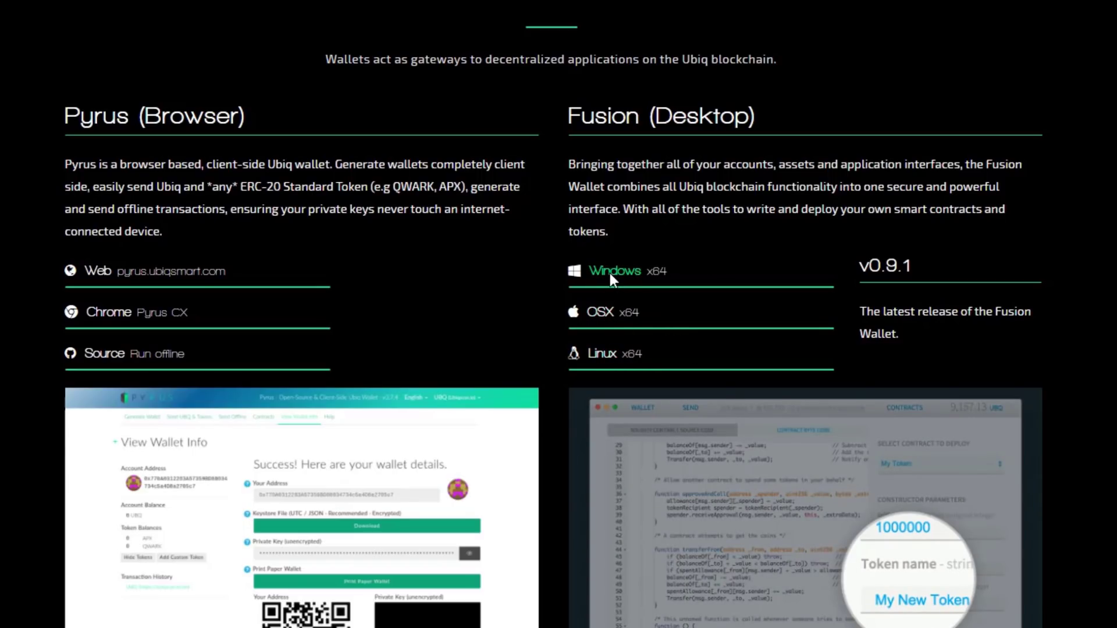
pyautogui.click(611, 274)
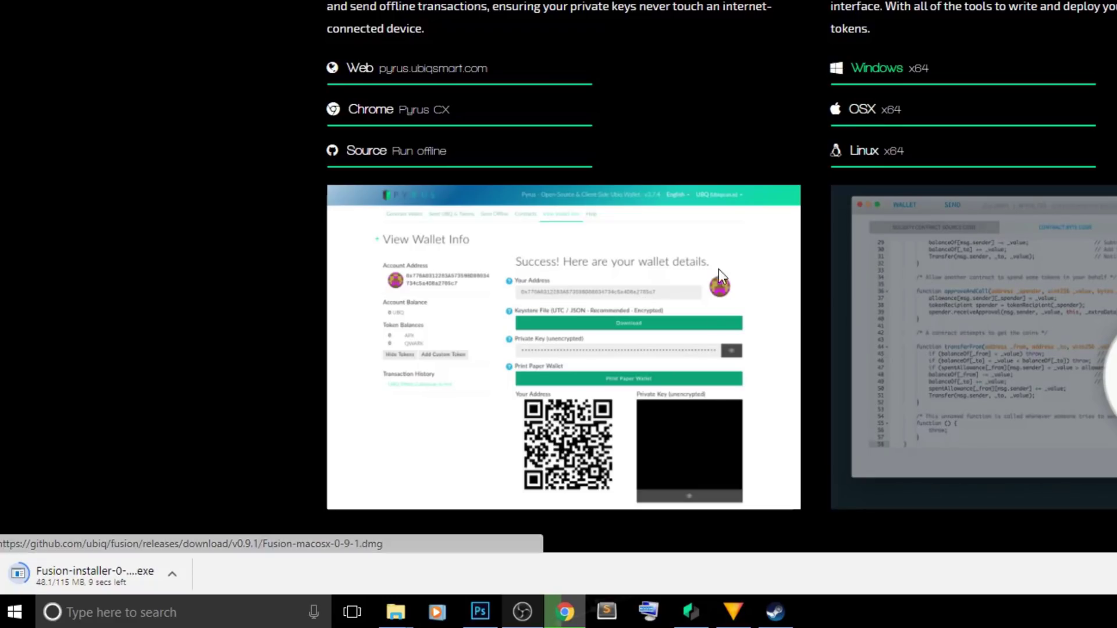
# Switch to Fusion and open the BuriedONE Blockchain account showing 1,464.438420063 UBQ
pyautogui.hotkey('alt', 'Tab')
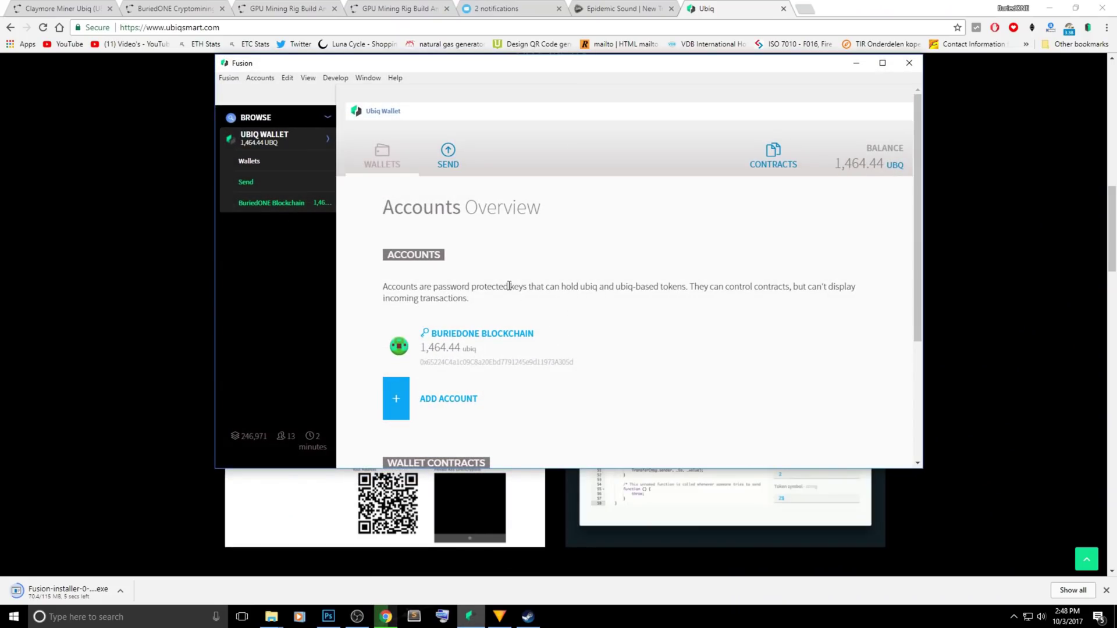
pyautogui.scroll(-1, 488, 373)
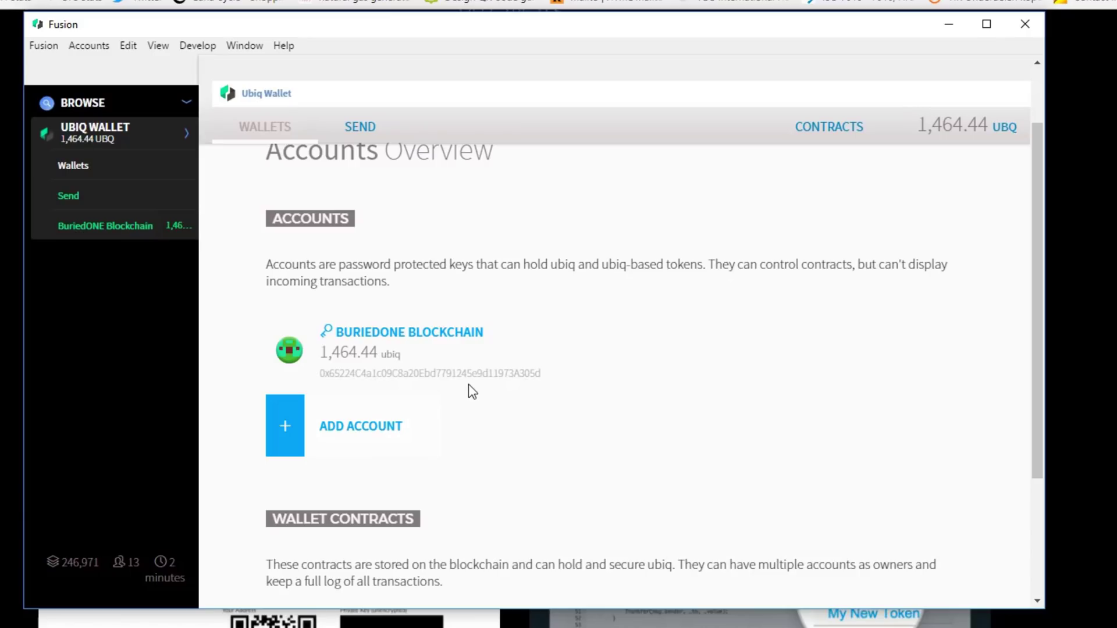
pyautogui.click(355, 384)
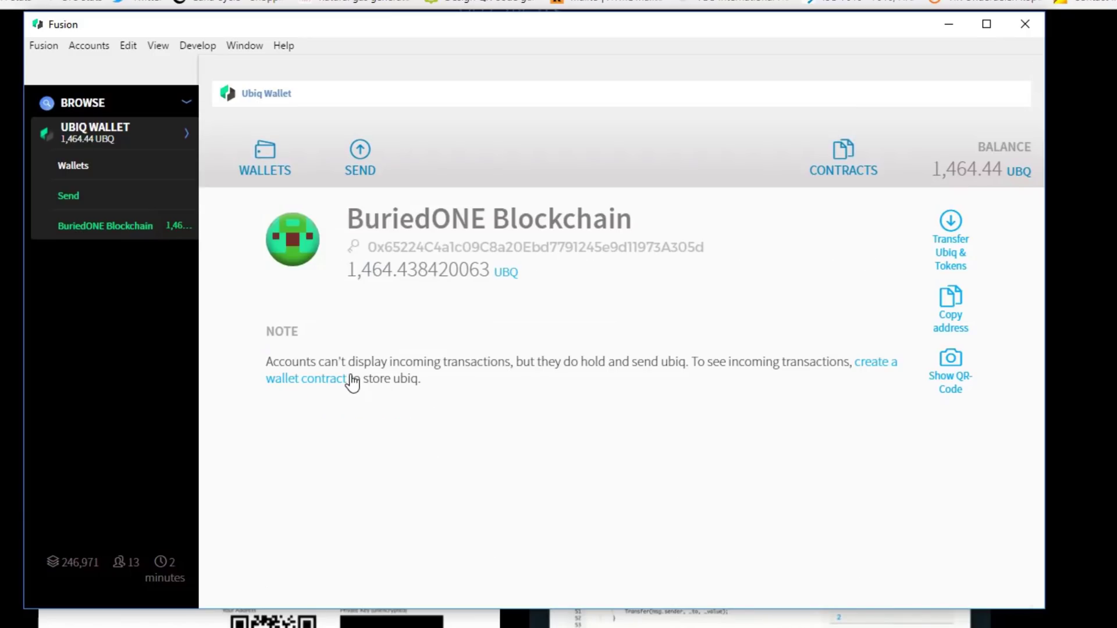
# Select the account's full wallet address, then deselect it
pyautogui.moveTo(368, 247); pyautogui.dragTo(743, 244)
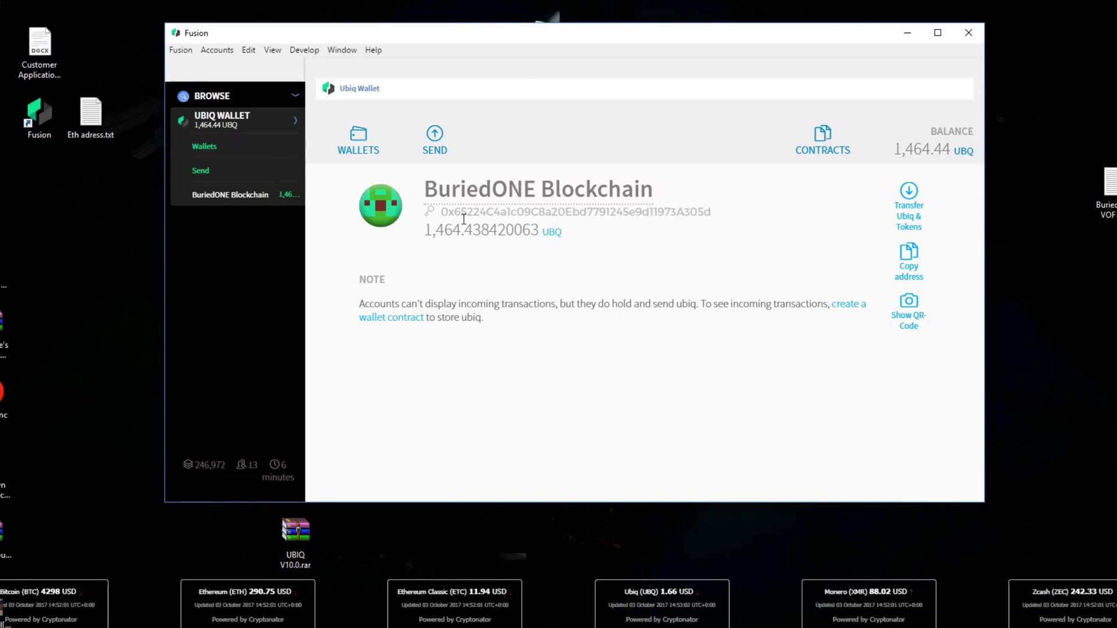
pyautogui.moveTo(442, 213); pyautogui.dragTo(724, 212)
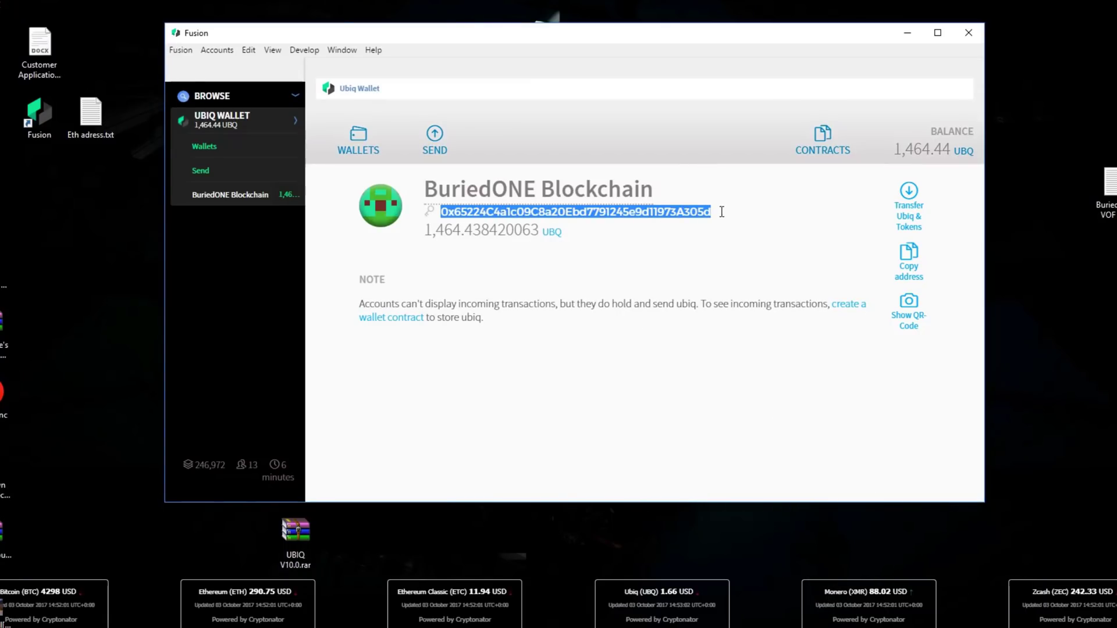
pyautogui.click(721, 212)
pyautogui.doubleClick(508, 211)
pyautogui.click(640, 263)
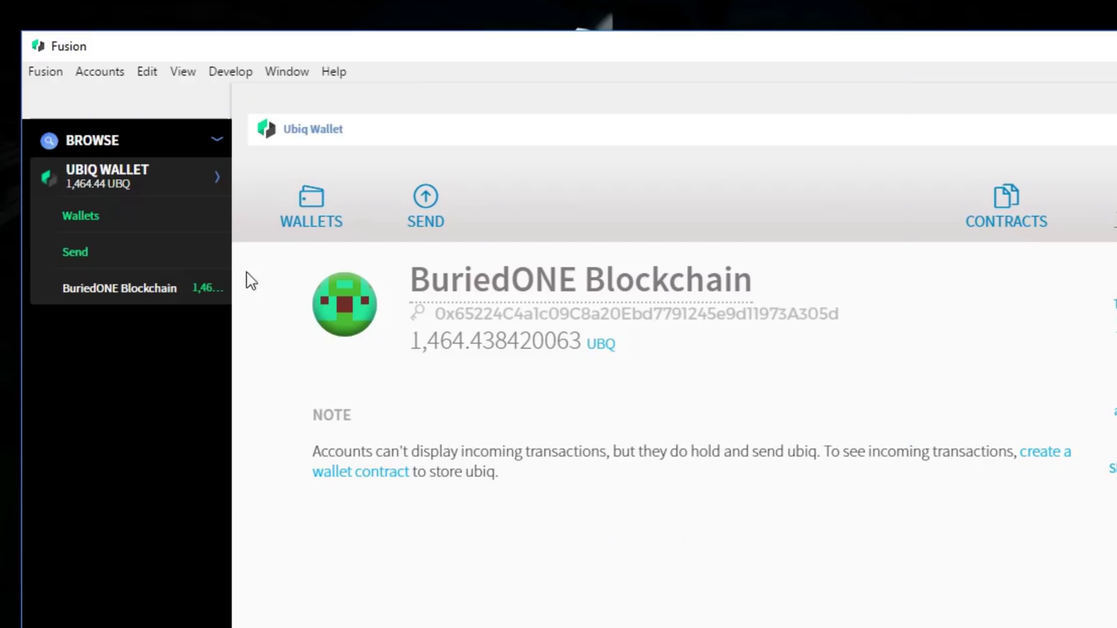
# Replace the 'ubiq pool' query with a Google search for 'buriedone' and open the BuriedONE Cryptomining site
pyautogui.click(229, 98)
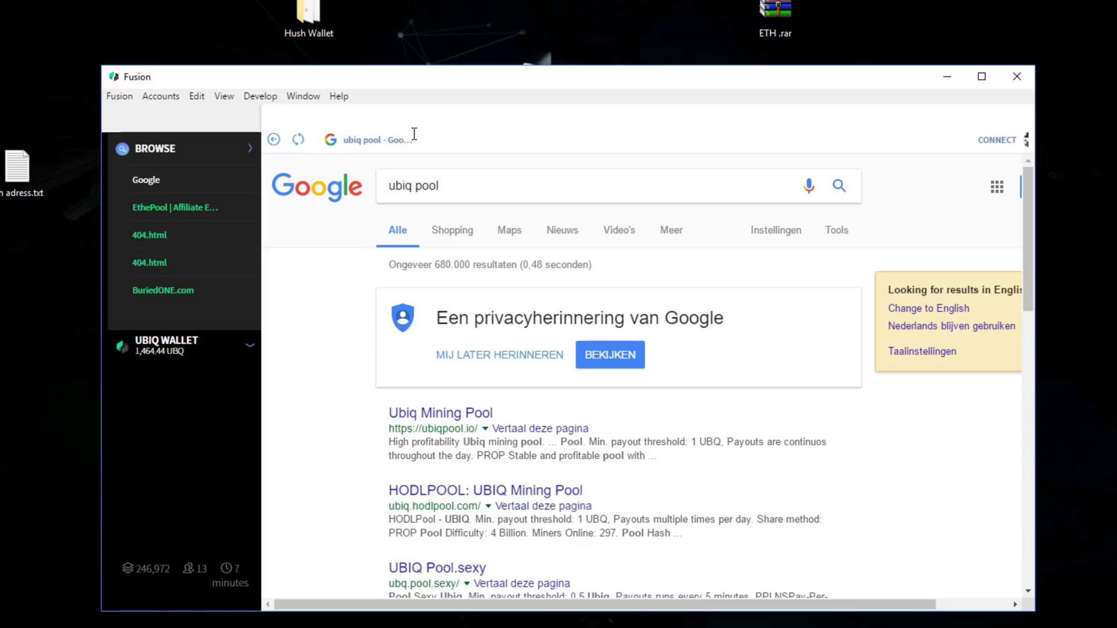
pyautogui.click(410, 128)
pyautogui.click(462, 184)
pyautogui.moveTo(461, 184); pyautogui.dragTo(355, 197)
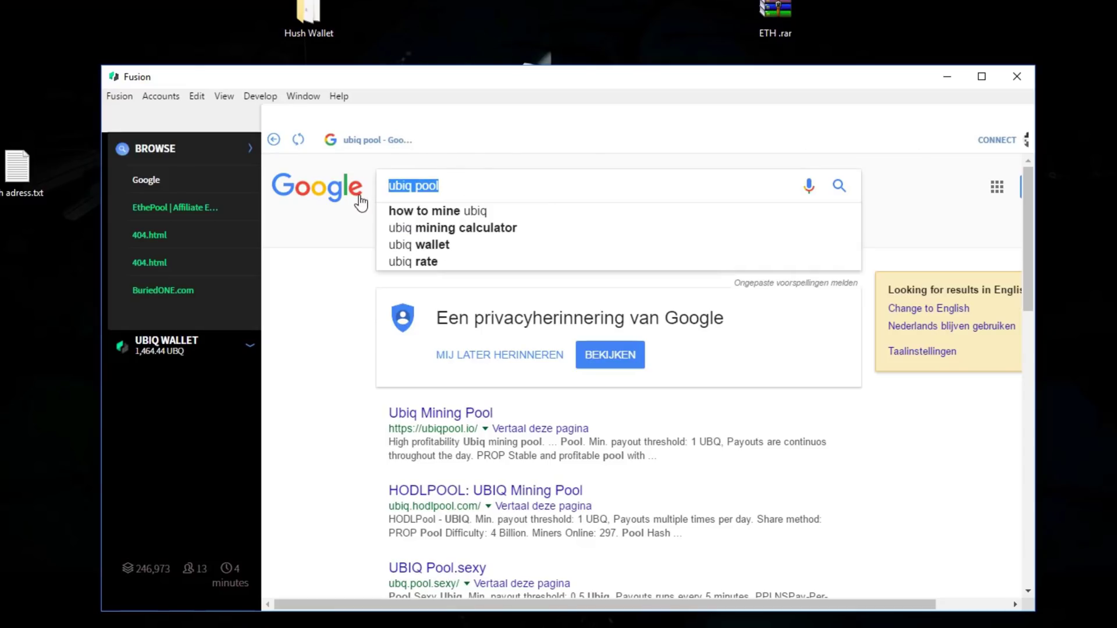
pyautogui.write('buriedone')
pyautogui.press('Return')
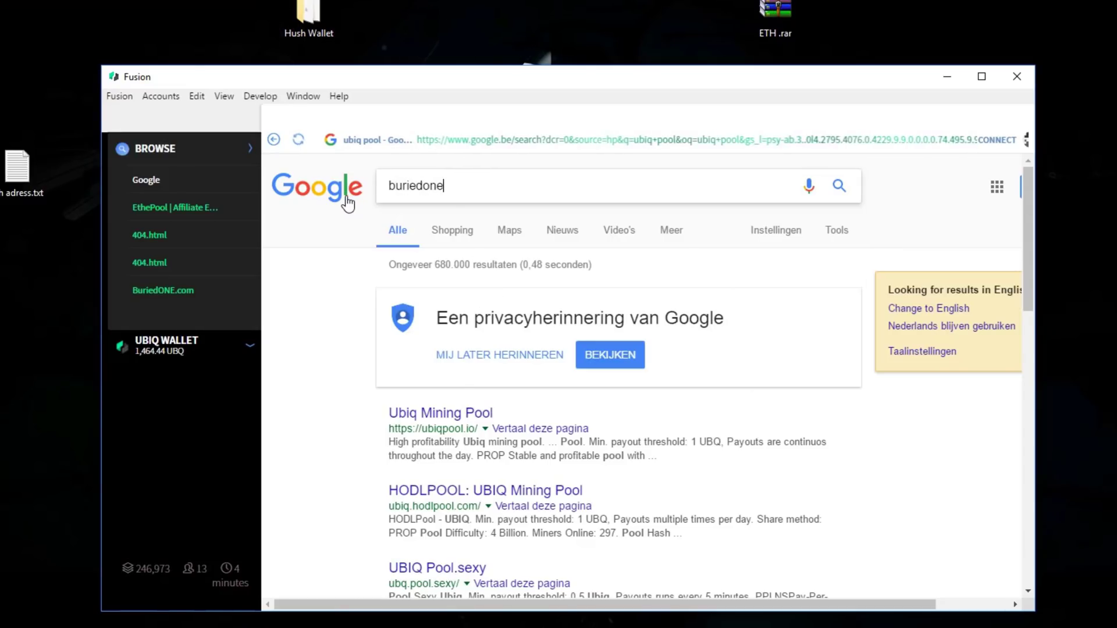
pyautogui.click(500, 414)
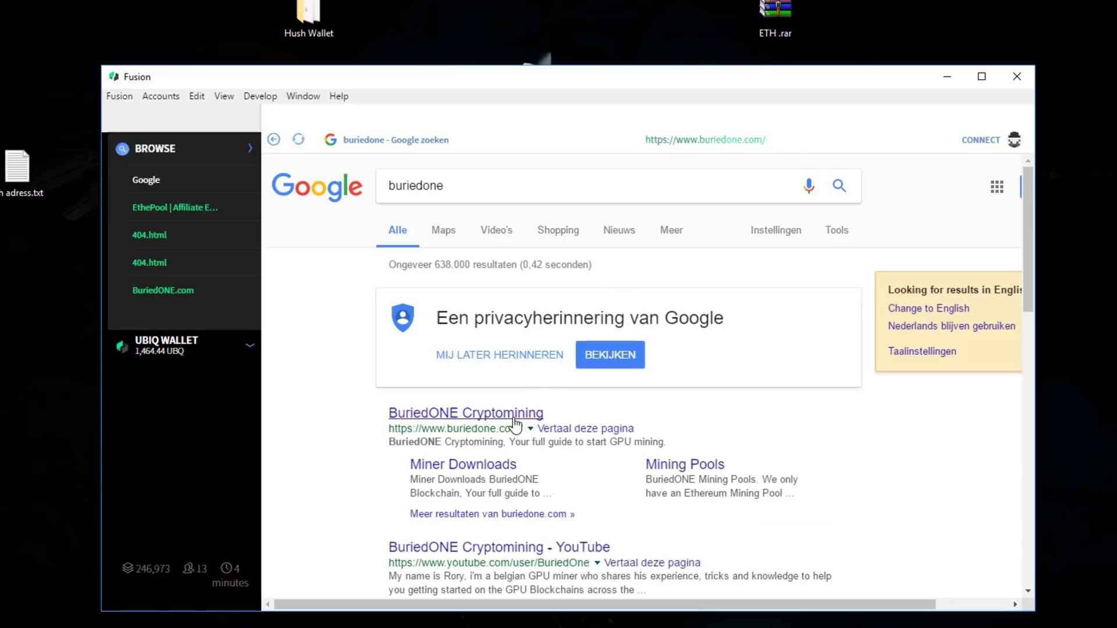
pyautogui.moveTo(860, 192)
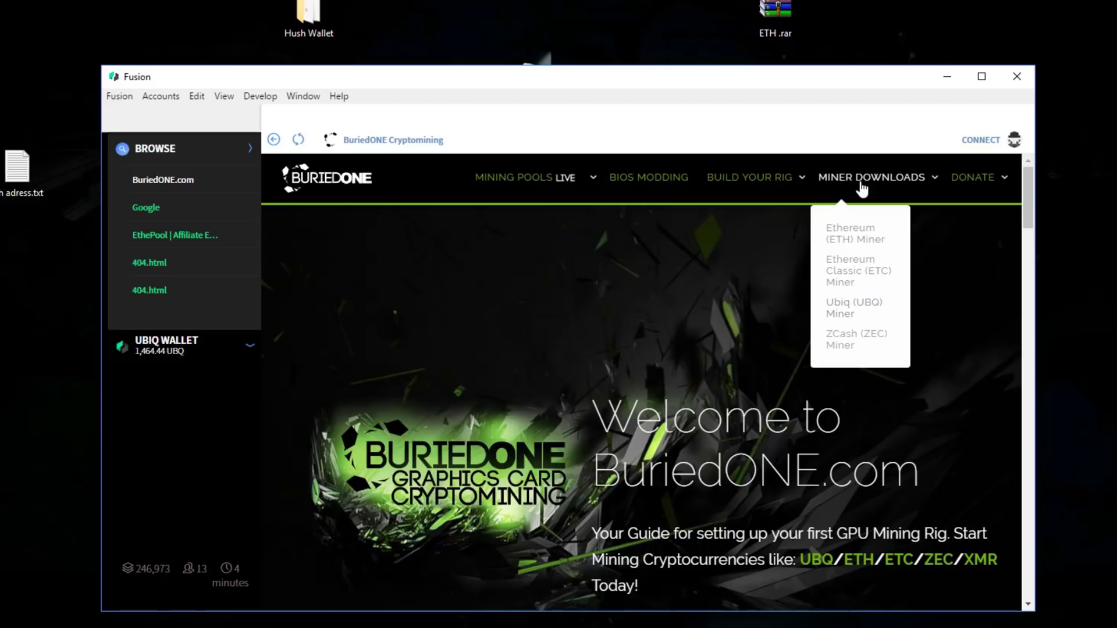
# Open MINER DOWNLOADS > Ubiq (UBQ) Miner and scroll through the Claymore Miner page
pyautogui.click(847, 314)
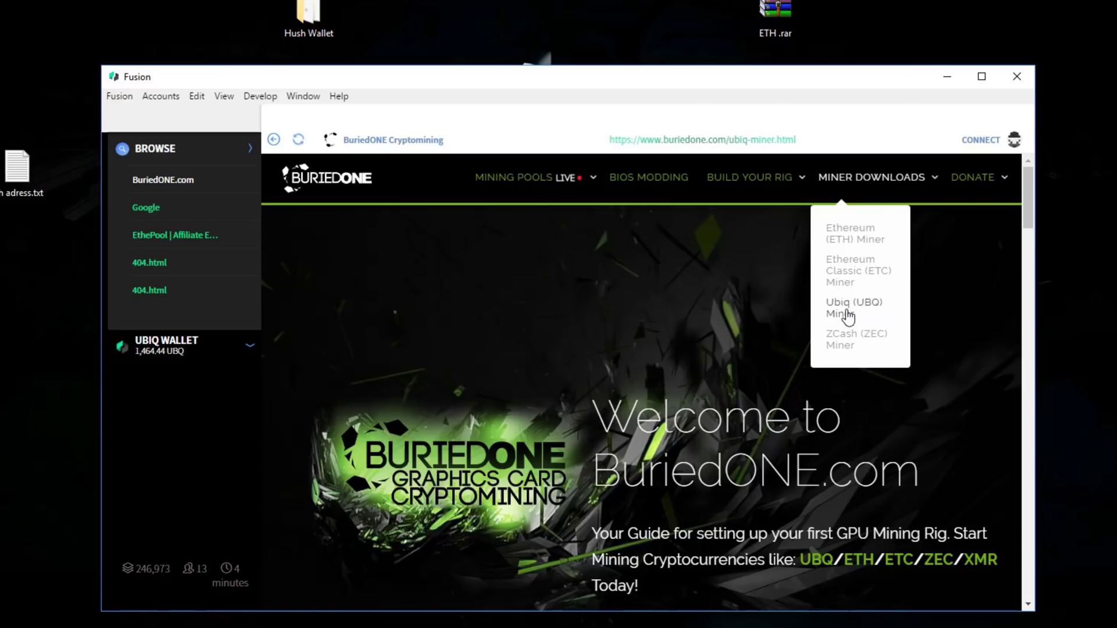
pyautogui.scroll(-9, 830, 296)
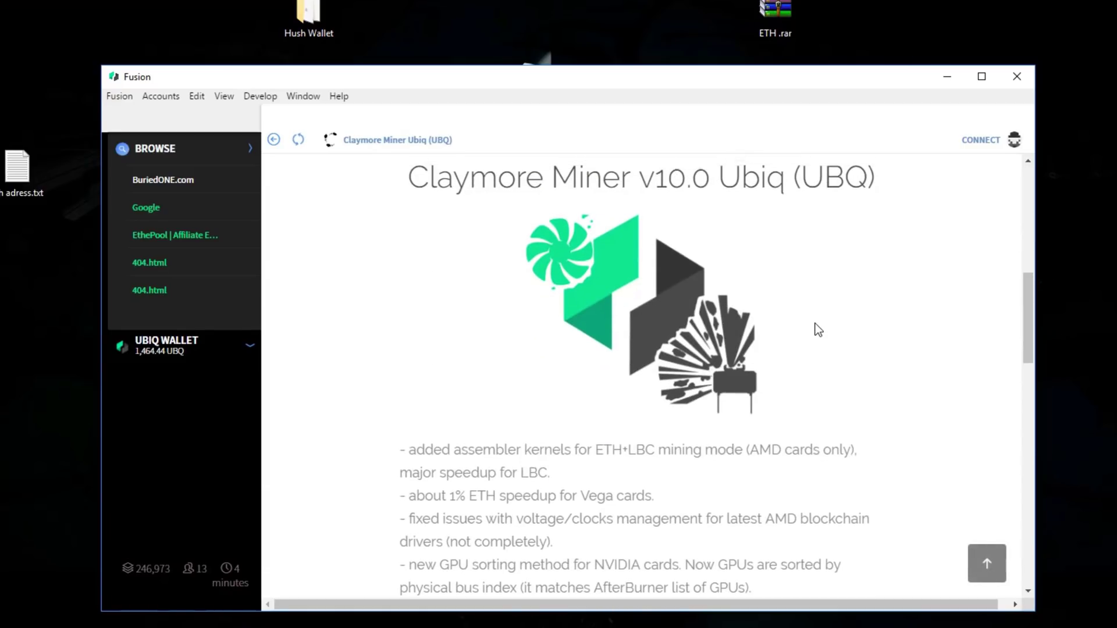
pyautogui.scroll(-7, 815, 323)
pyautogui.scroll(13, 815, 323)
pyautogui.scroll(3, 815, 324)
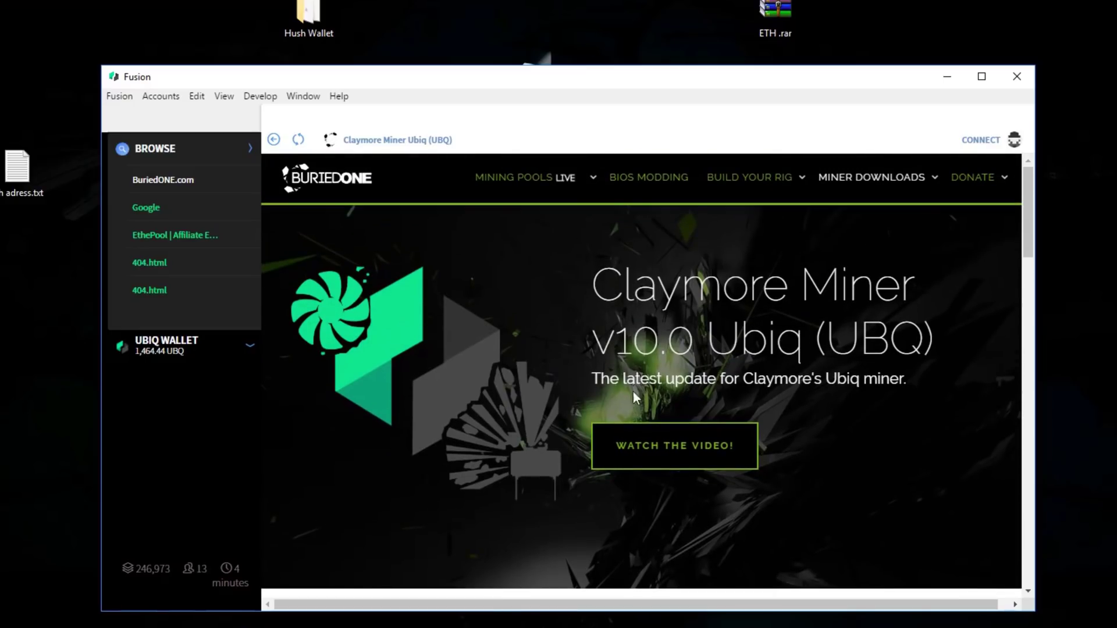
pyautogui.scroll(-3, 824, 288)
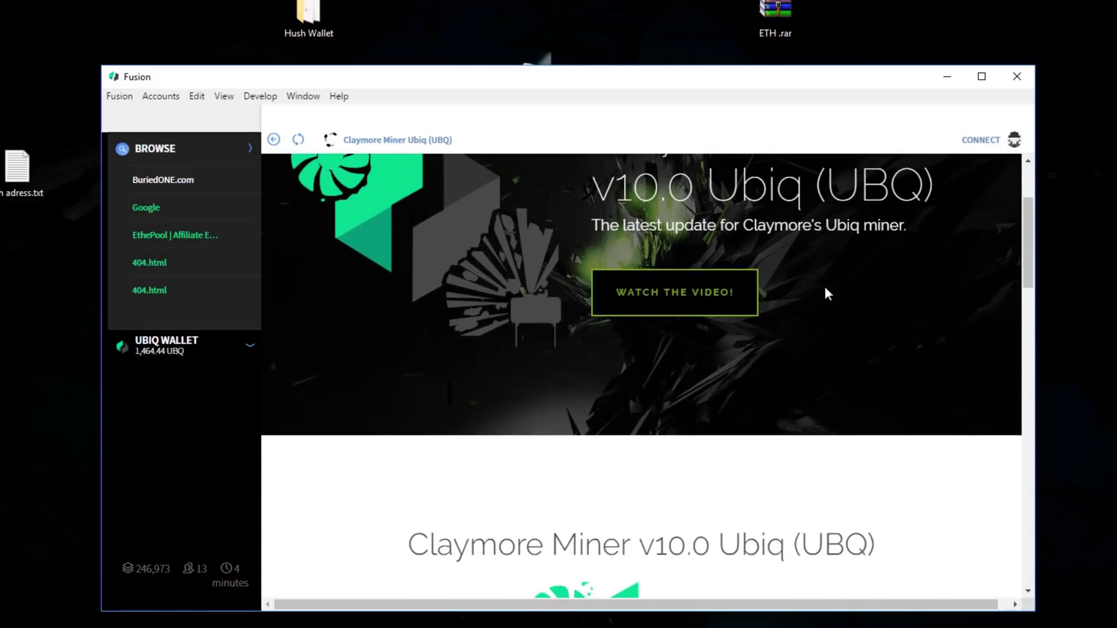
pyautogui.scroll(3, 824, 288)
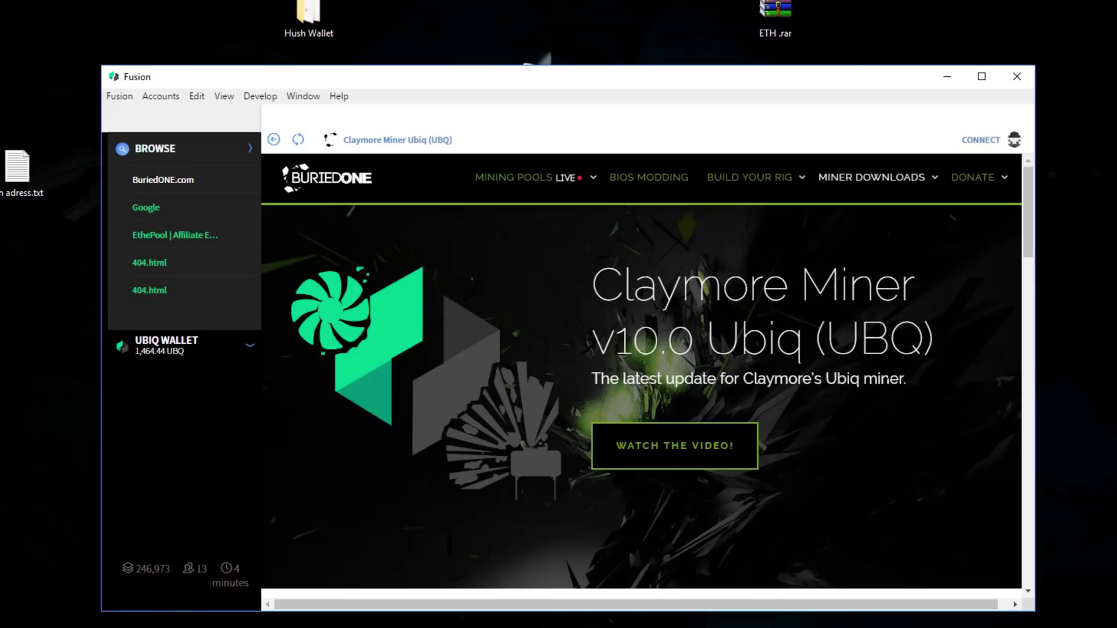
pyautogui.scroll(-3, 641, 372)
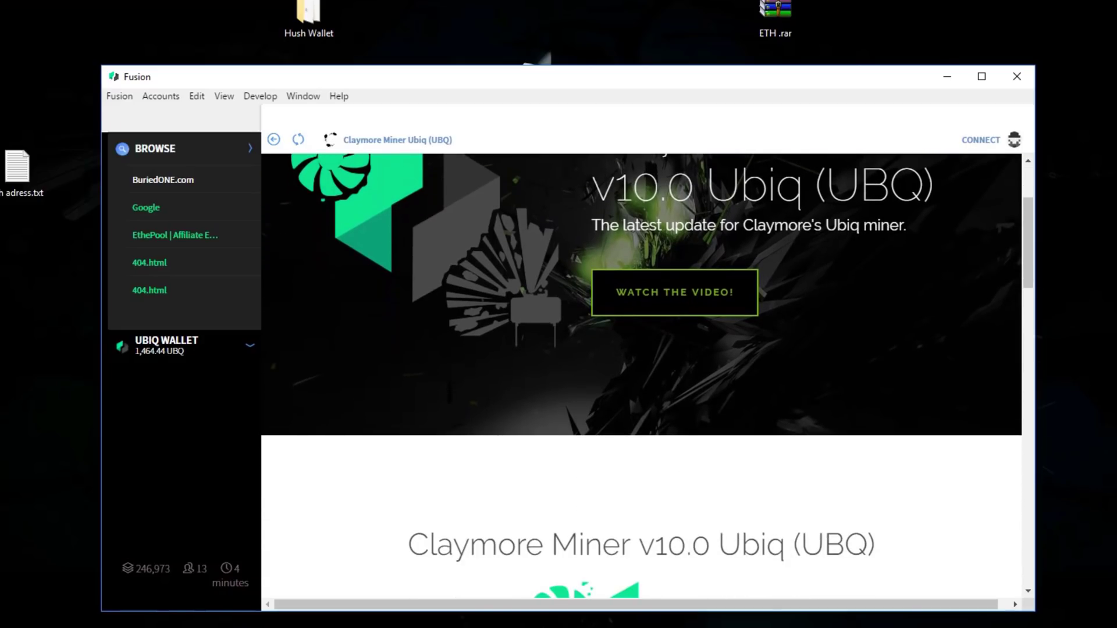
pyautogui.scroll(-1, 876, 385)
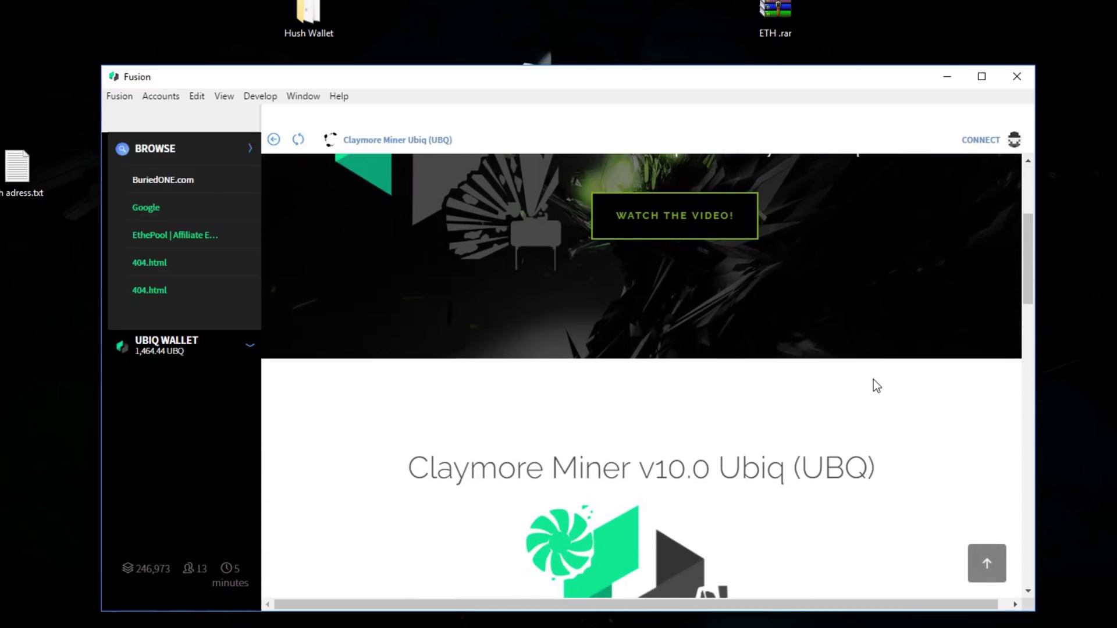
pyautogui.scroll(-3, 872, 379)
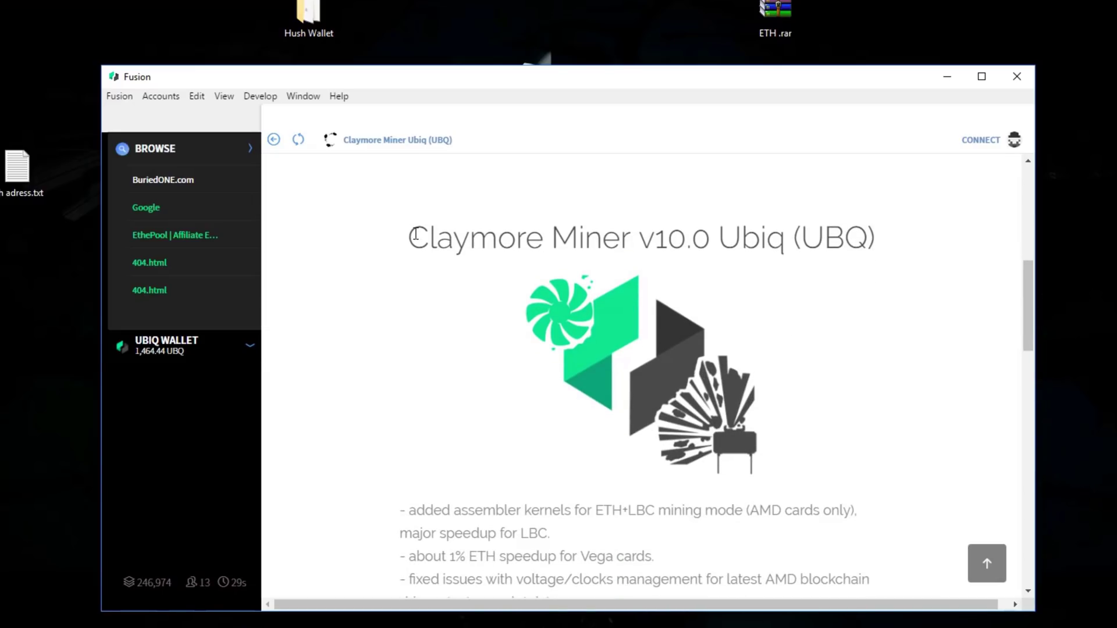
# Highlight 'Claymore Miner v10.0' in the heading, then scroll down to the ETH vs UBQ DAG size chart
pyautogui.moveTo(409, 236); pyautogui.dragTo(706, 227)
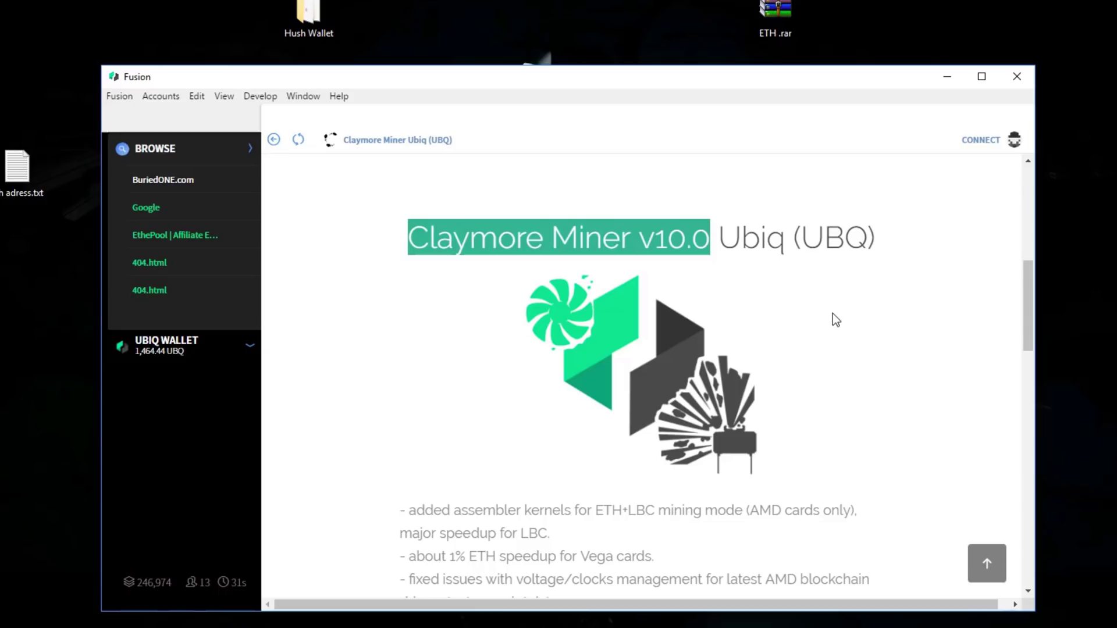
pyautogui.click(813, 268)
pyautogui.scroll(-3, 811, 314)
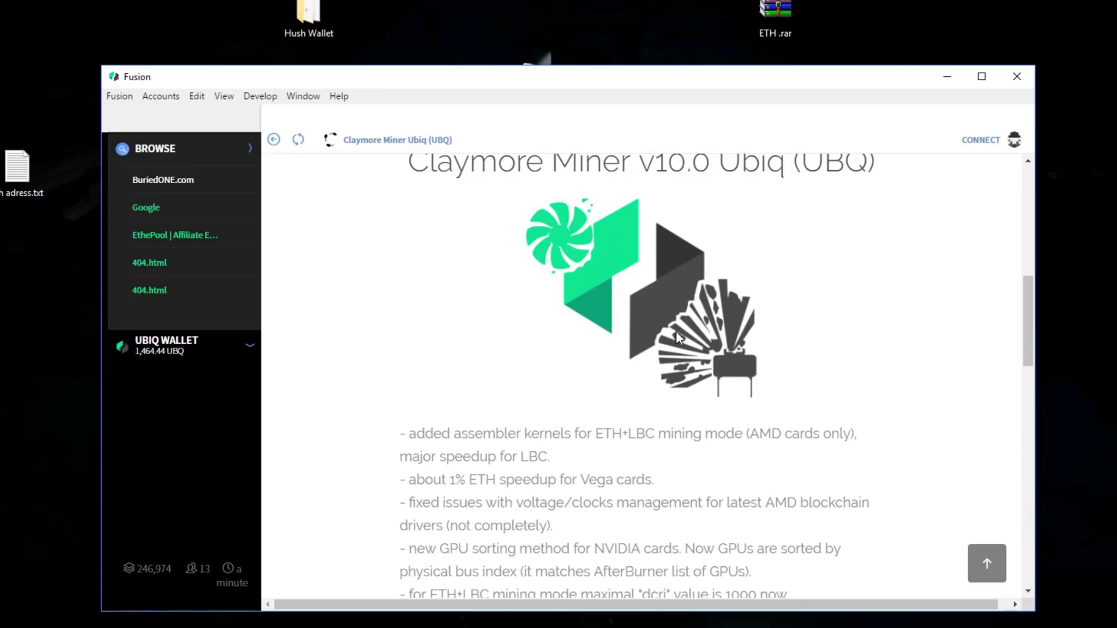
# Highlight 'Ubiq (UBQ)' in the page title, then scroll to the pre-made Windows and Linux banners
pyautogui.scroll(1, 780, 432)
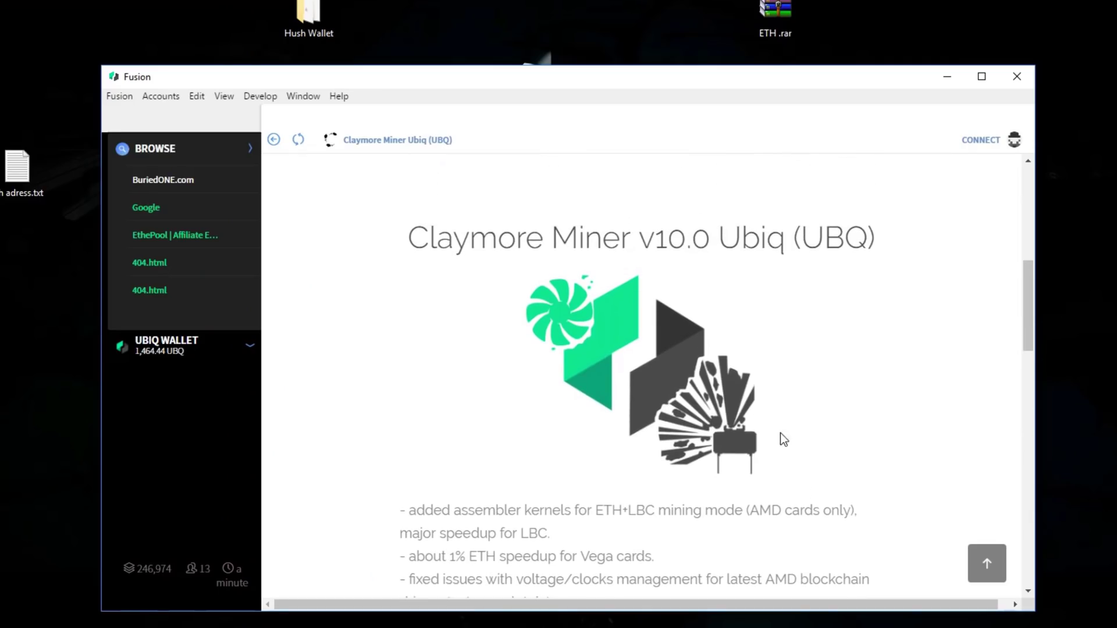
pyautogui.moveTo(721, 231); pyautogui.dragTo(890, 221)
pyautogui.click(886, 236)
pyautogui.moveTo(732, 236); pyautogui.dragTo(888, 239)
pyautogui.click(857, 253)
pyautogui.moveTo(734, 232); pyautogui.dragTo(898, 242)
pyautogui.moveTo(730, 238); pyautogui.dragTo(922, 231)
pyautogui.click(918, 260)
pyautogui.scroll(-5, 879, 309)
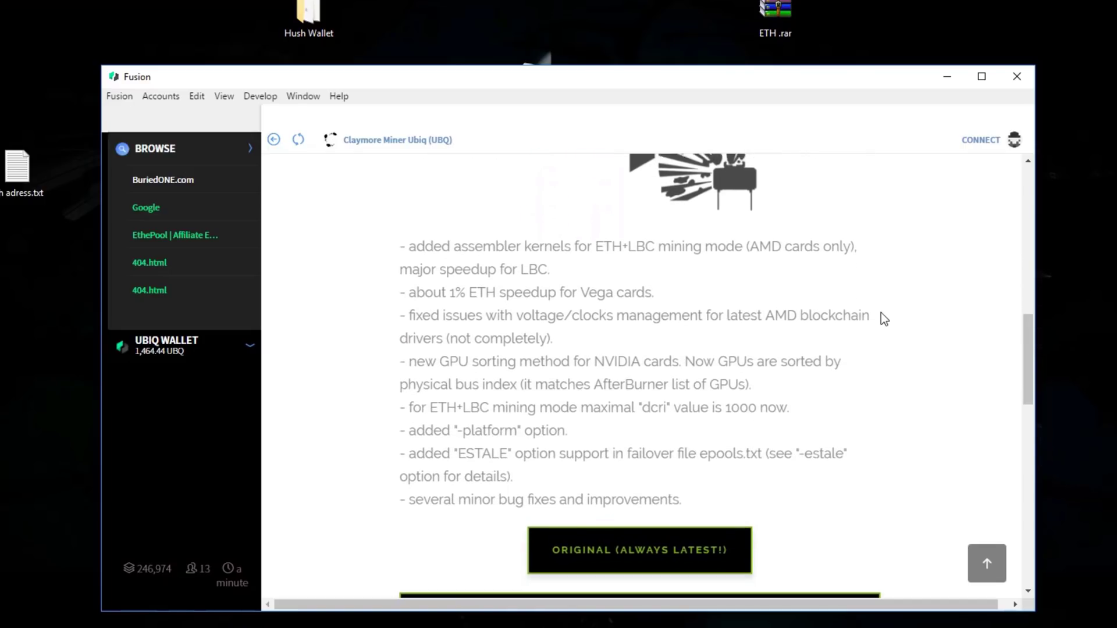
pyautogui.scroll(-5, 884, 319)
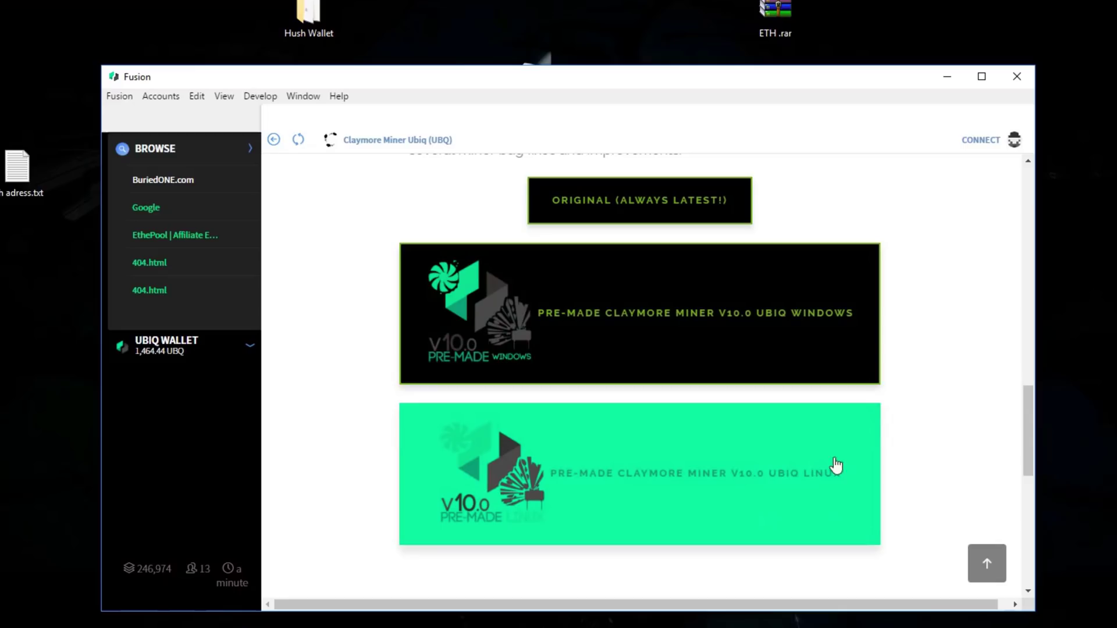
# Download Claymore's UBIQ Dual Miner WINDOWS.rar (12.4 MB) from MEGA, saving it to the Desktop
pyautogui.click(798, 319)
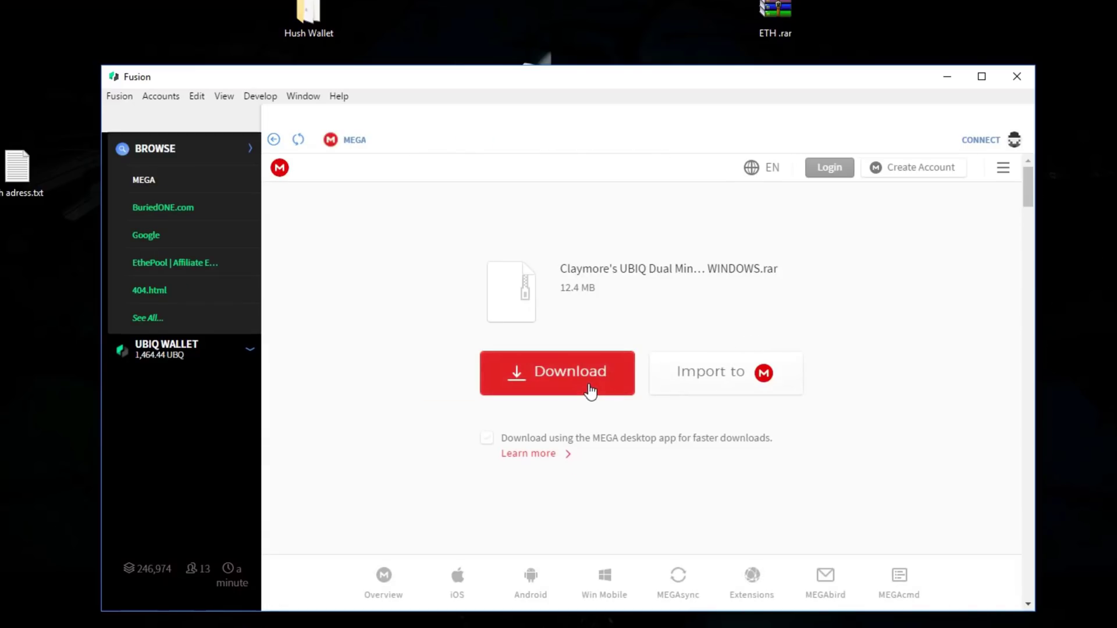
pyautogui.click(588, 378)
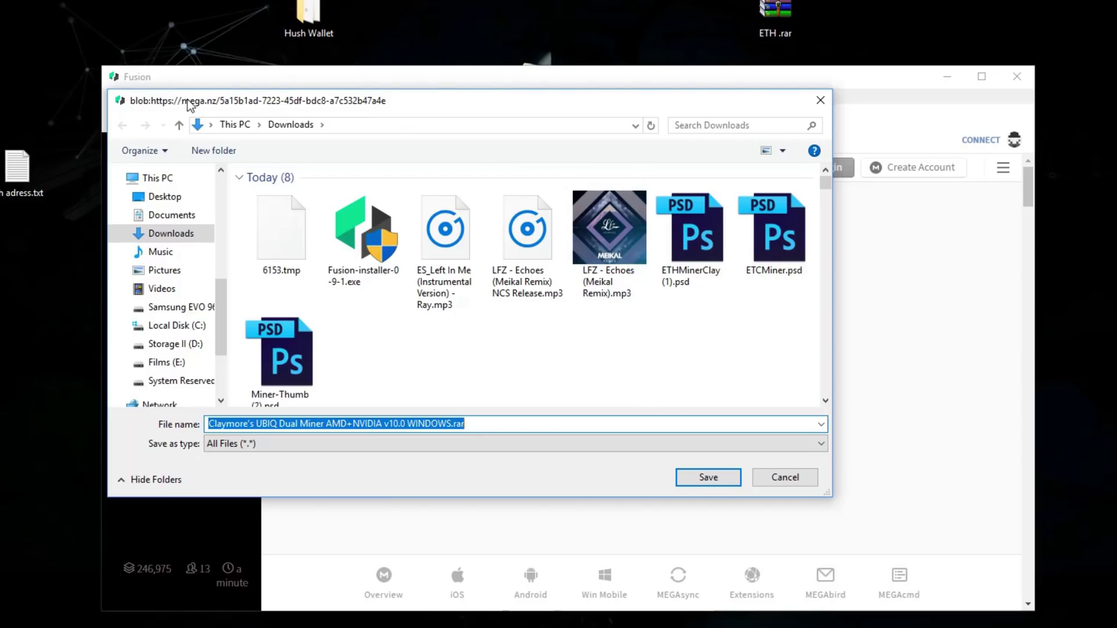
pyautogui.click(164, 197)
pyautogui.click(729, 484)
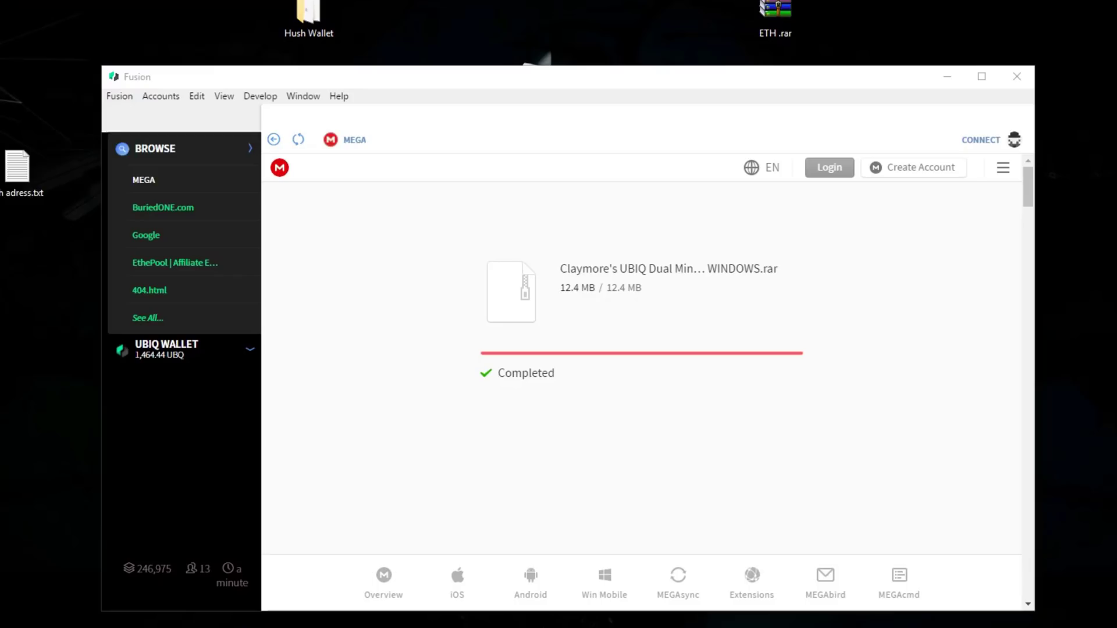
# Extract the Claymore rar onto the desktop with Extract Here and open the resulting folder
pyautogui.click(950, 78)
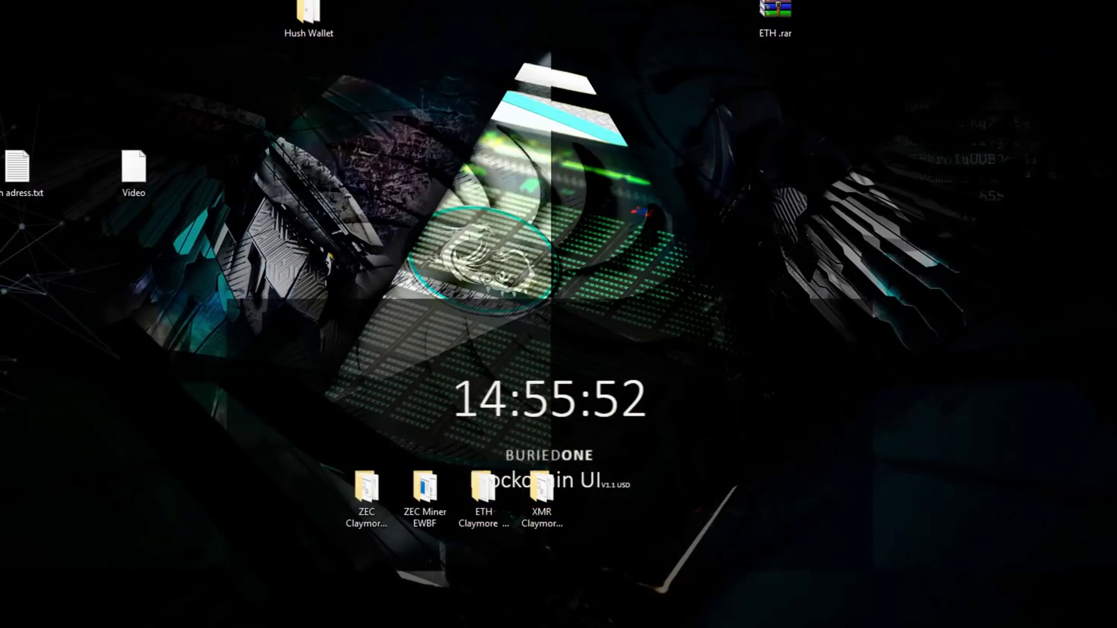
pyautogui.moveTo(520, 316); pyautogui.dragTo(418, 298)
pyautogui.rightClick(420, 271)
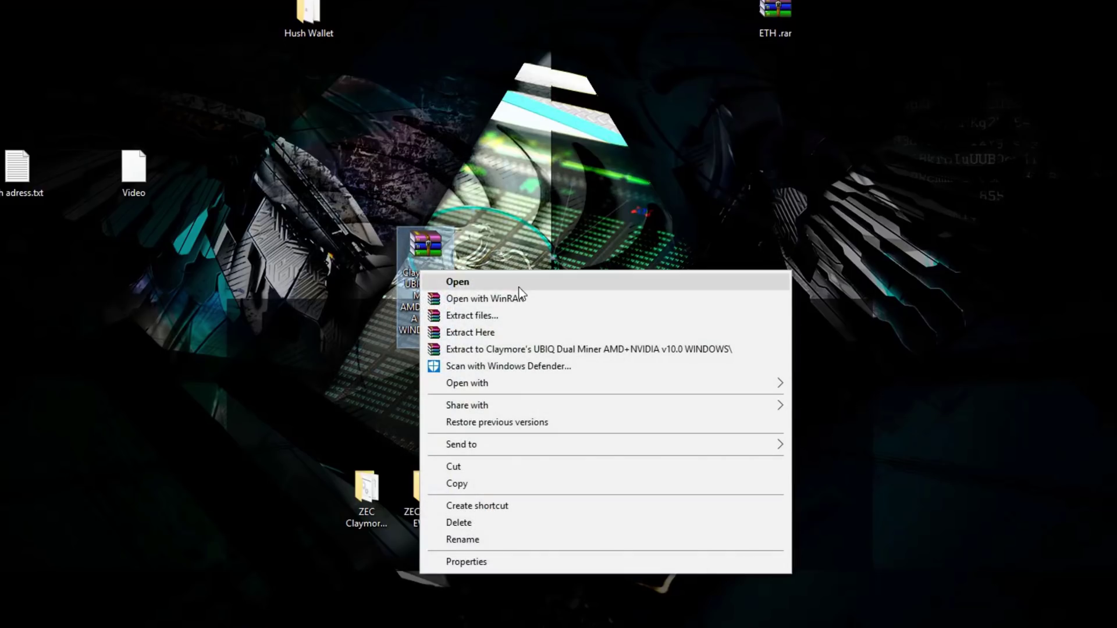
pyautogui.click(498, 329)
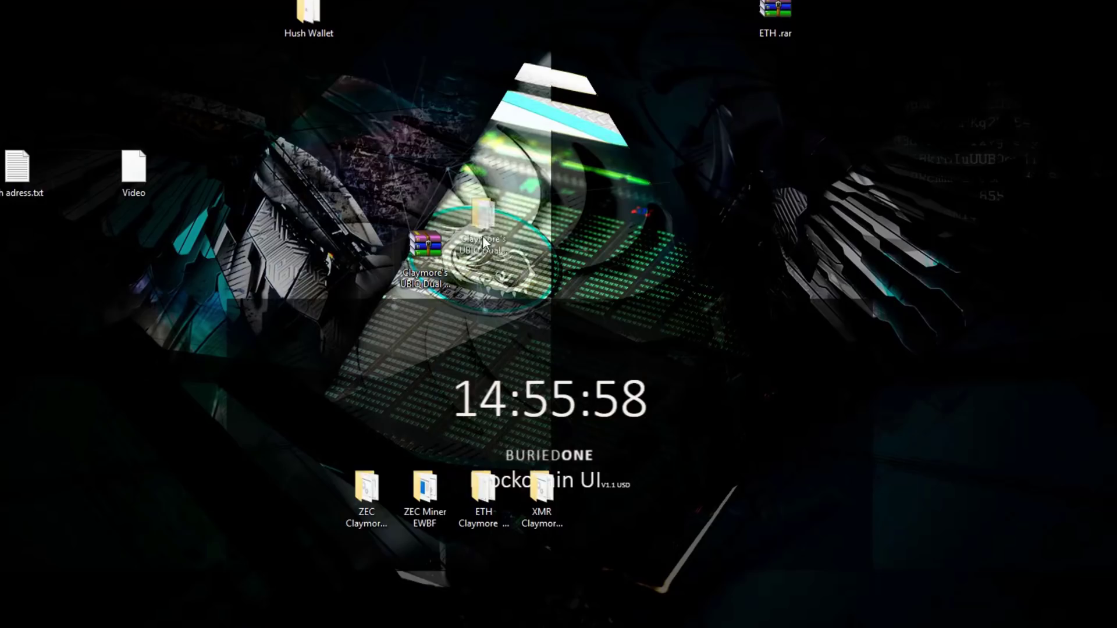
pyautogui.click(495, 261)
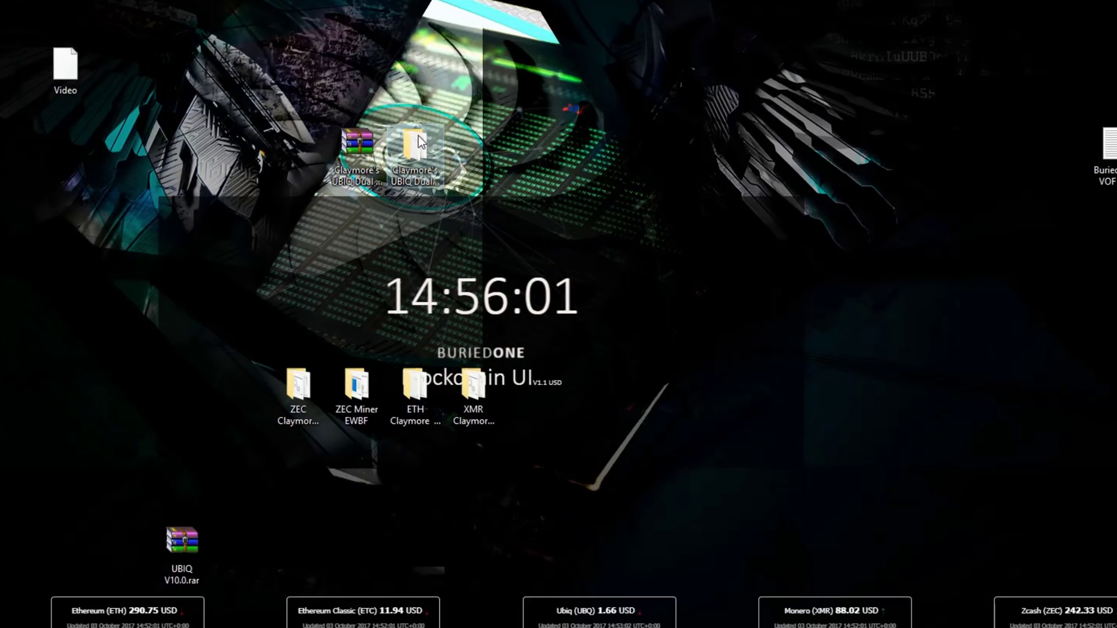
pyautogui.doubleClick(418, 138)
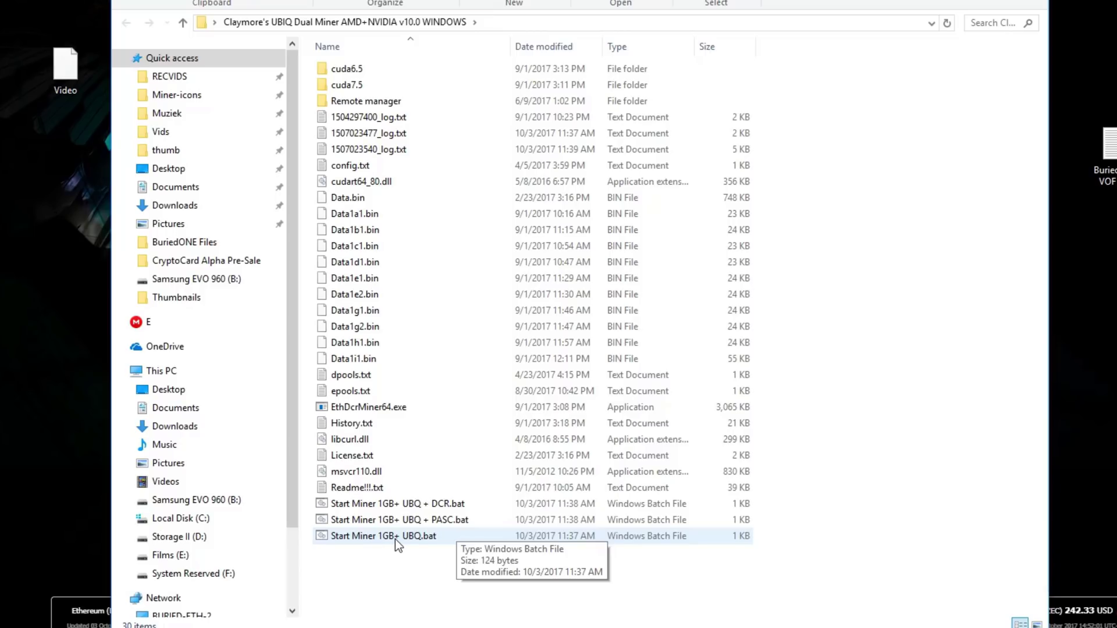
# Point out the dual-mining batch file variants and pick Start Miner 1GB+ UBQ.bat
pyautogui.click(396, 539)
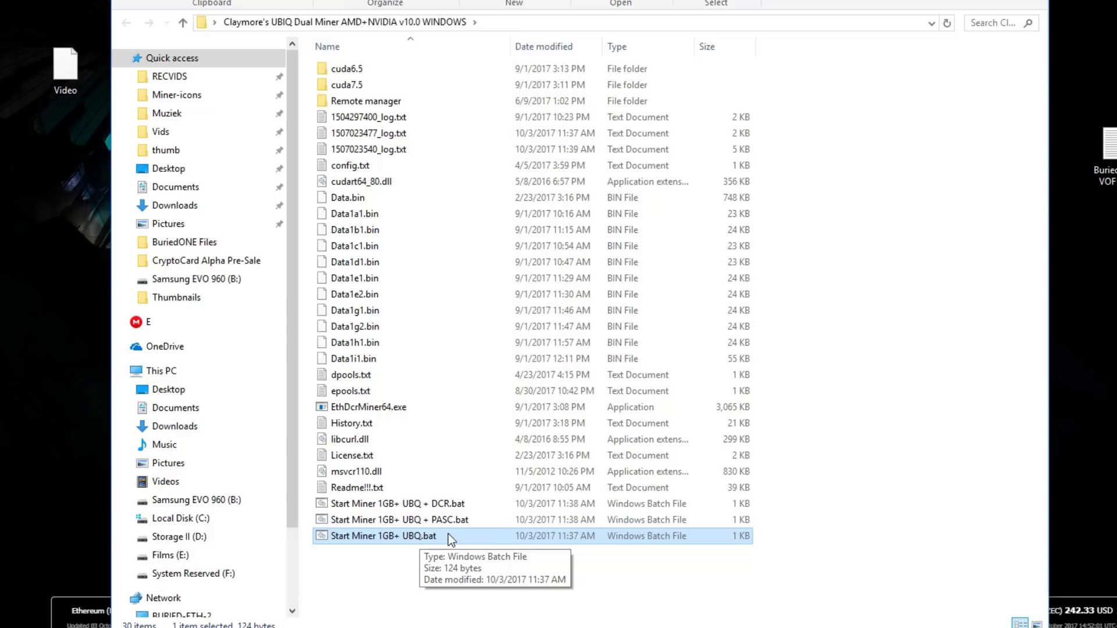
pyautogui.click(451, 517)
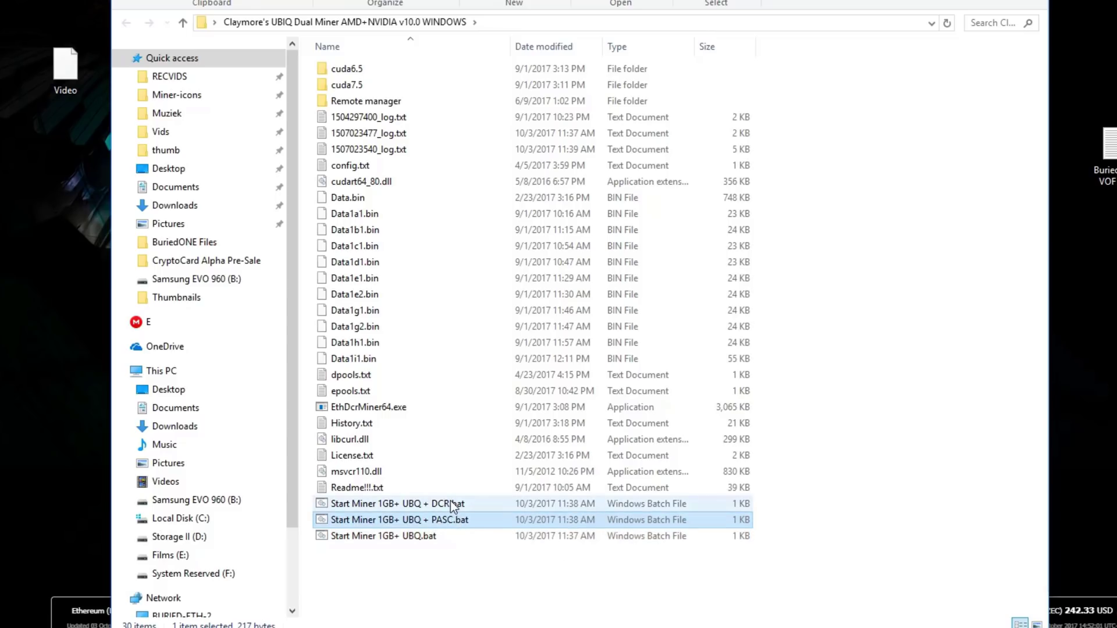
pyautogui.click(416, 542)
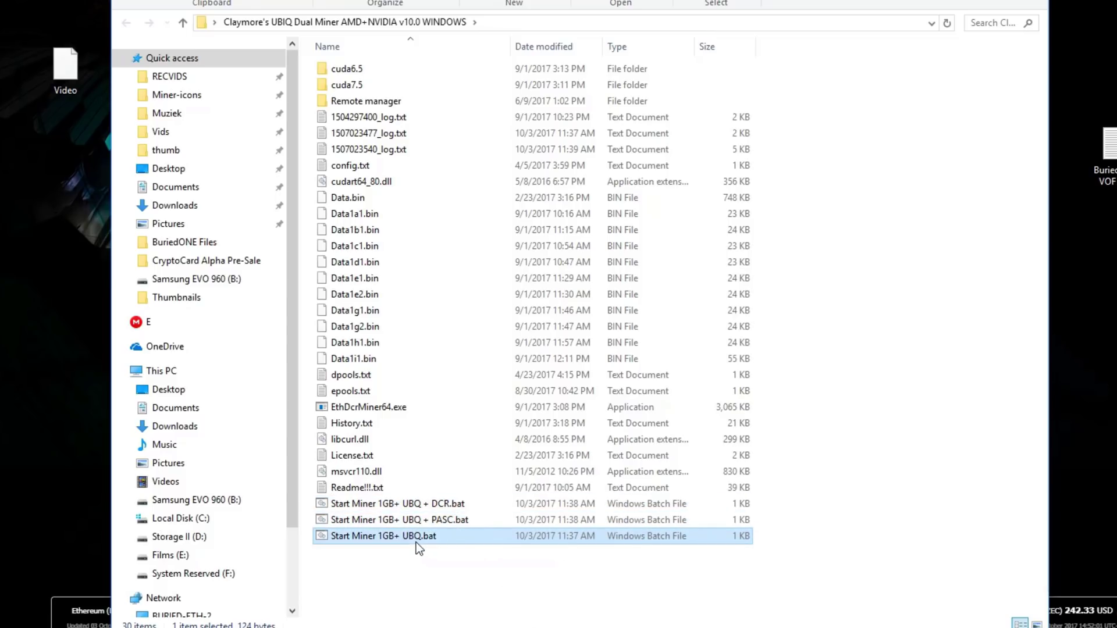
pyautogui.click(434, 521)
pyautogui.click(441, 504)
pyautogui.click(446, 519)
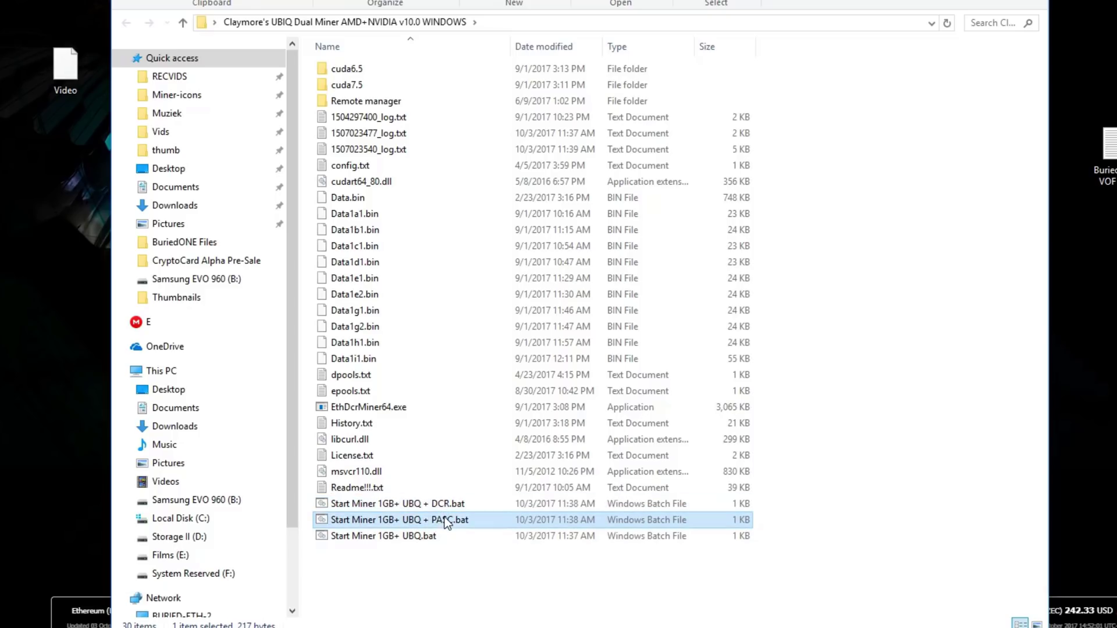
pyautogui.click(450, 501)
pyautogui.click(455, 516)
pyautogui.click(435, 533)
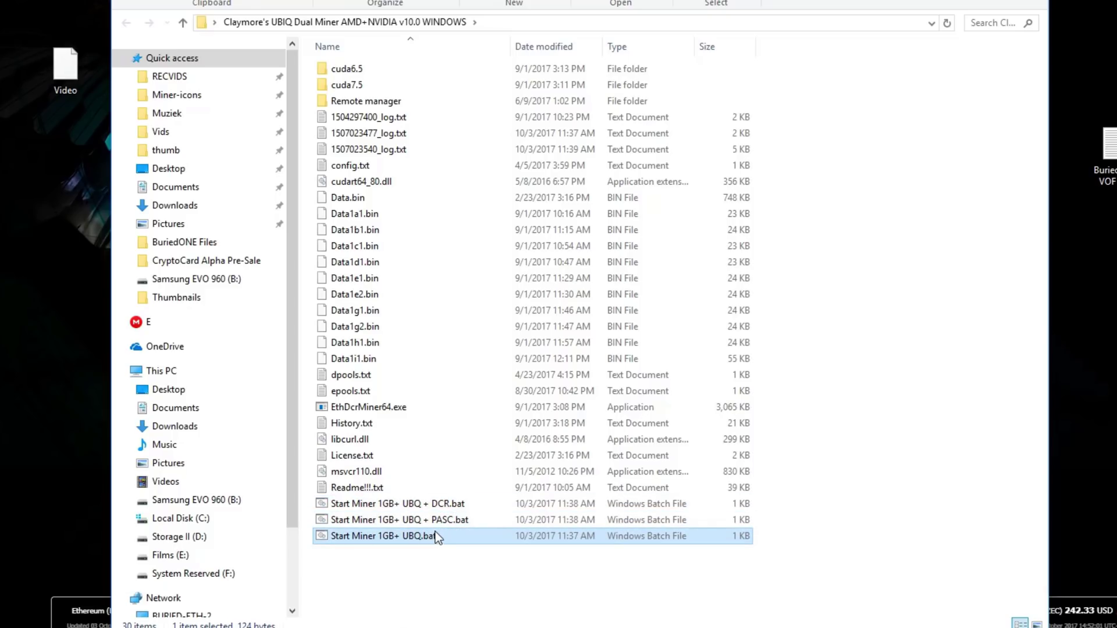
# Open Start Miner 1GB+ UBQ.bat in Notepad via Edit, running the blocked file anyway, and save it
pyautogui.rightClick(409, 538)
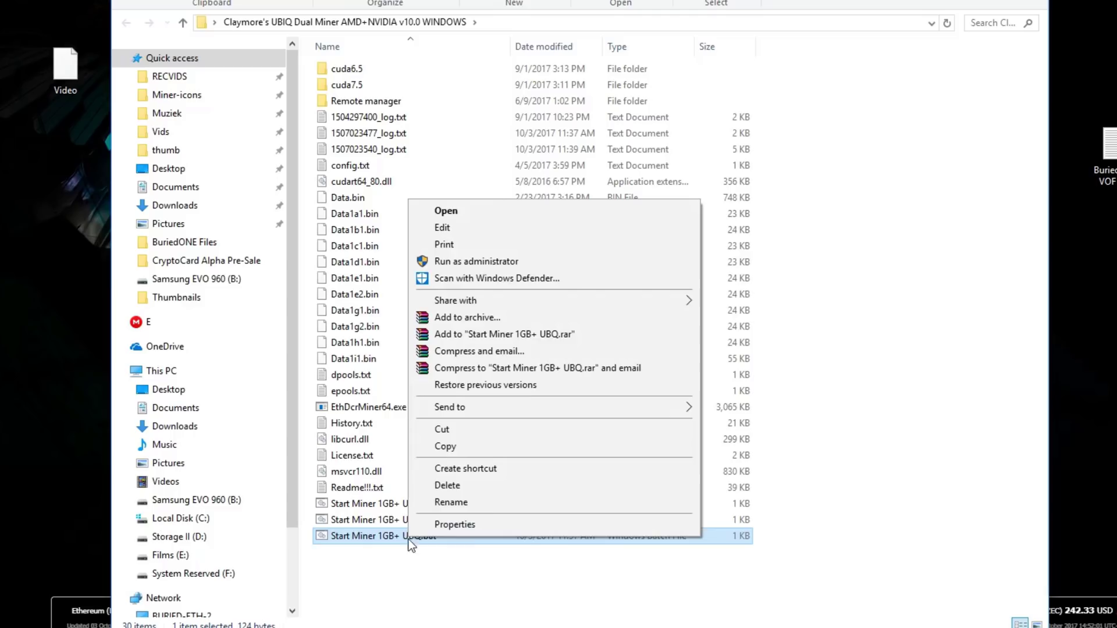
pyautogui.click(455, 232)
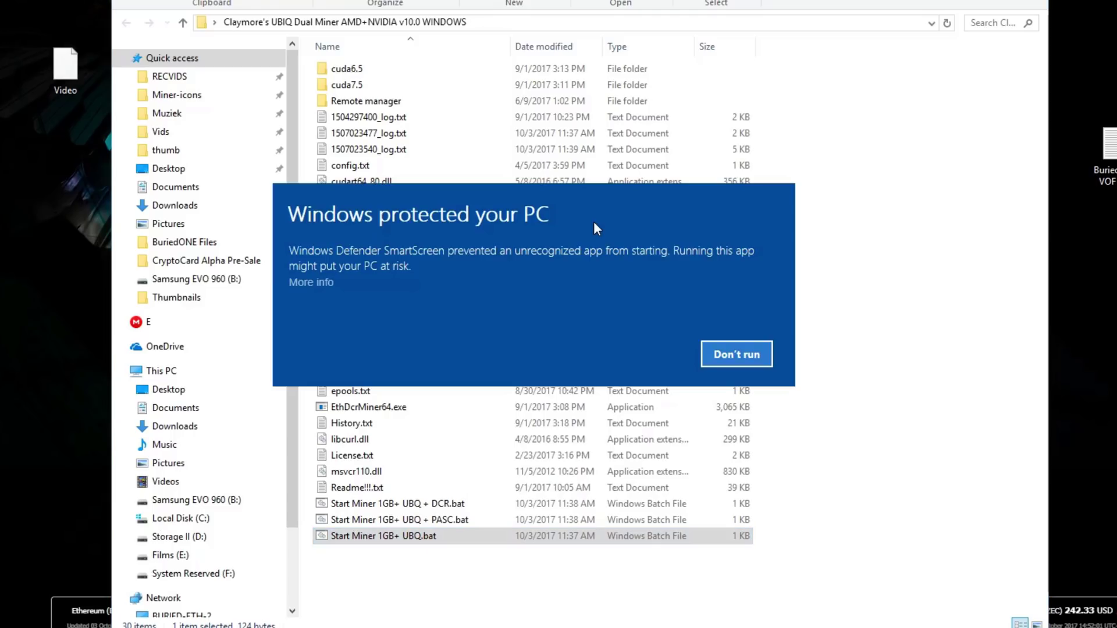
pyautogui.click(310, 281)
pyautogui.click(663, 354)
pyautogui.hotkey('ctrl', 's')
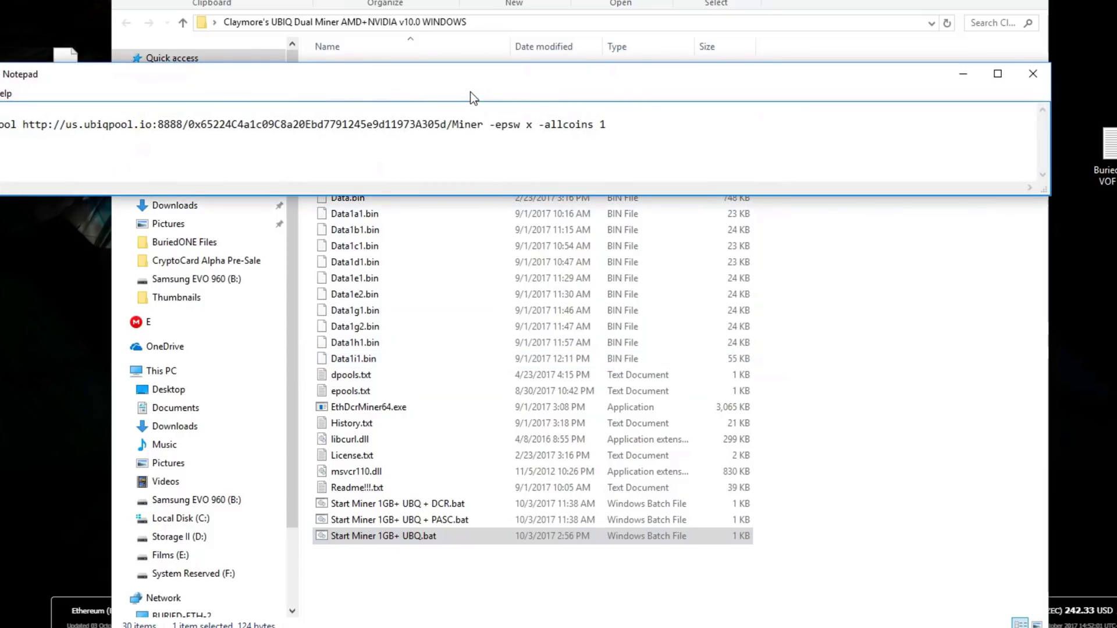
# Move and shrink the Notepad window, then highlight the miner and pool address part of the command
pyautogui.moveTo(532, 82); pyautogui.dragTo(676, 200)
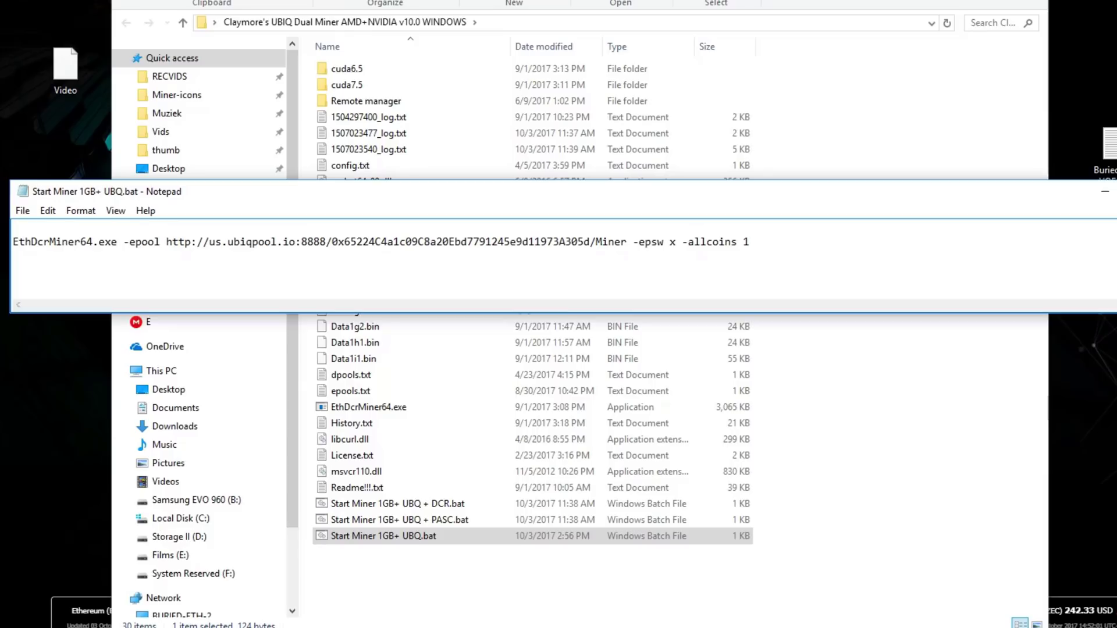
pyautogui.moveTo(1114, 313); pyautogui.dragTo(773, 320)
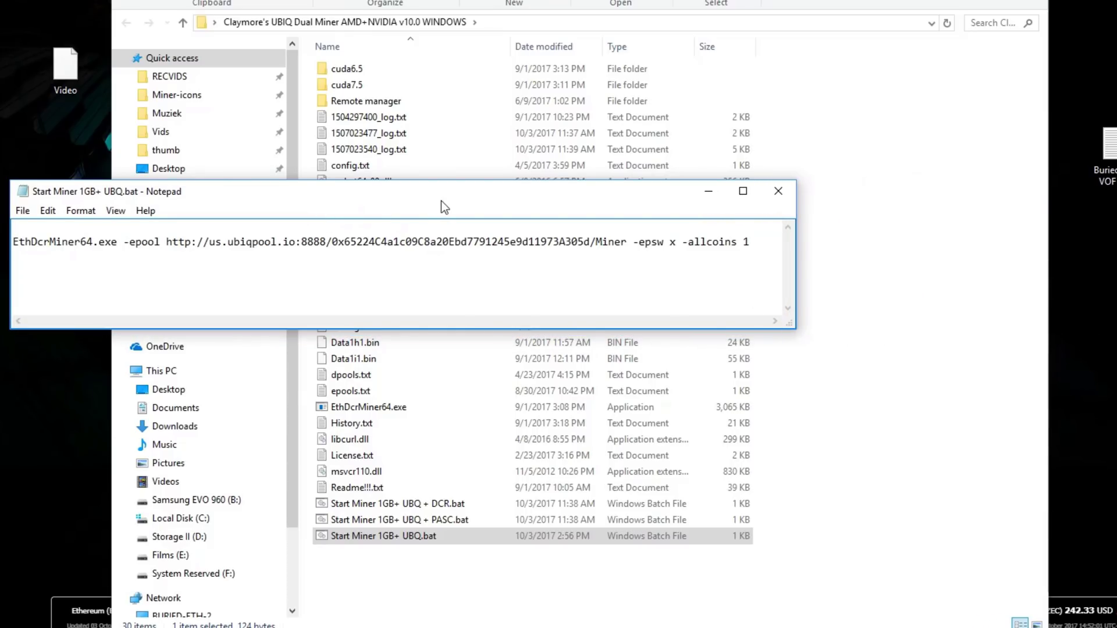
pyautogui.moveTo(364, 187); pyautogui.dragTo(469, 192)
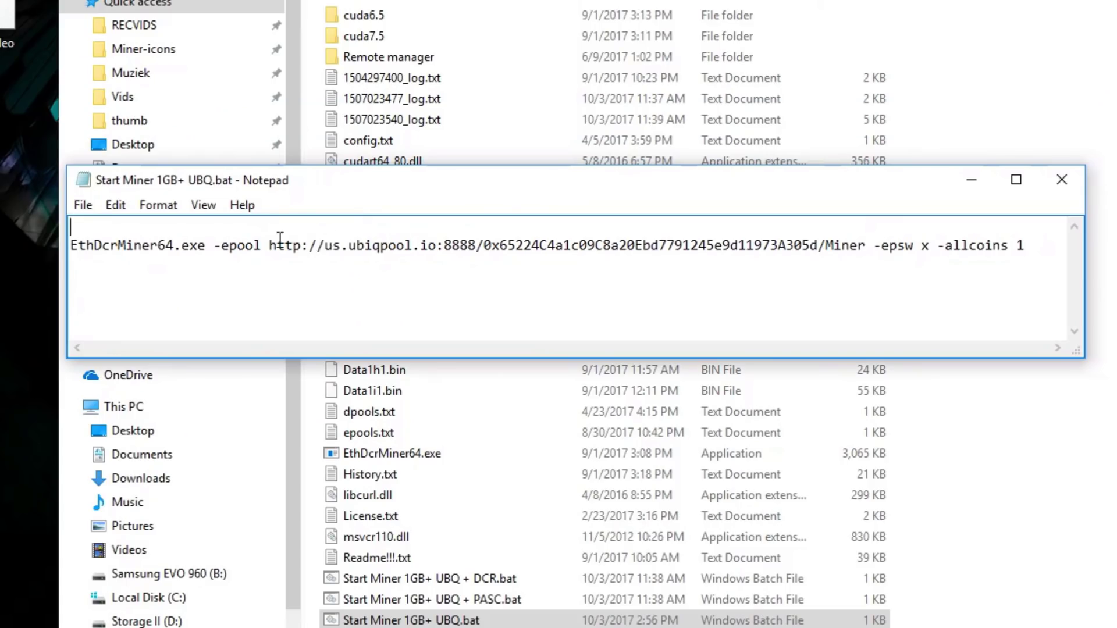
pyautogui.moveTo(71, 245); pyautogui.dragTo(865, 247)
# Append 1 to the worker name so it reads Miner1, correcting the accidental Miner11
pyautogui.click(503, 243)
pyautogui.click(865, 247)
pyautogui.click(833, 247)
pyautogui.click(866, 247)
pyautogui.write('1')
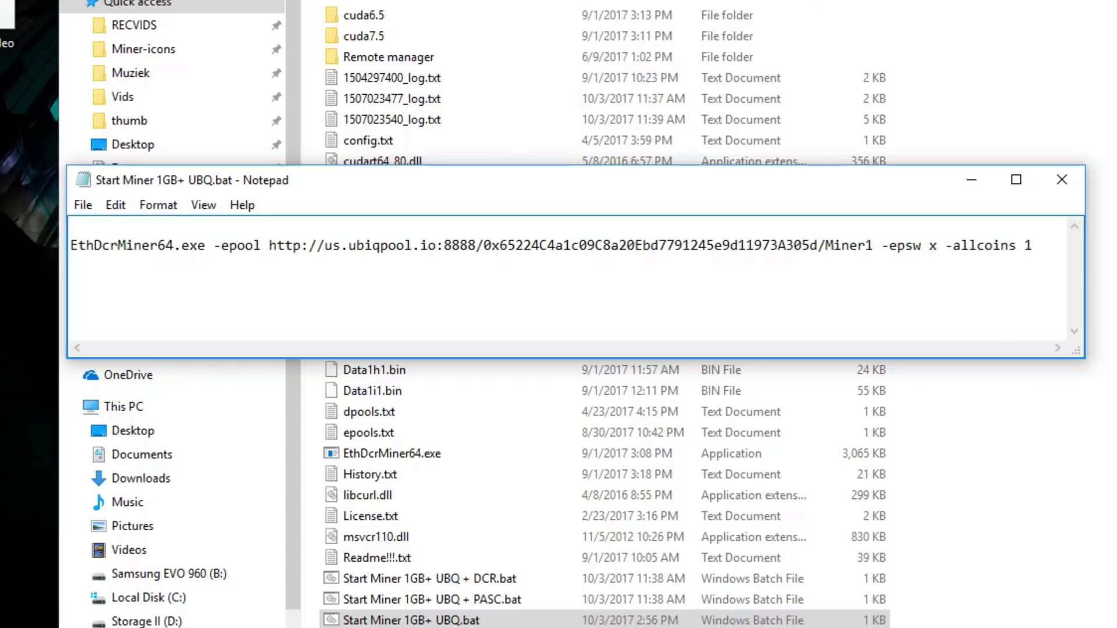
pyautogui.write('1')
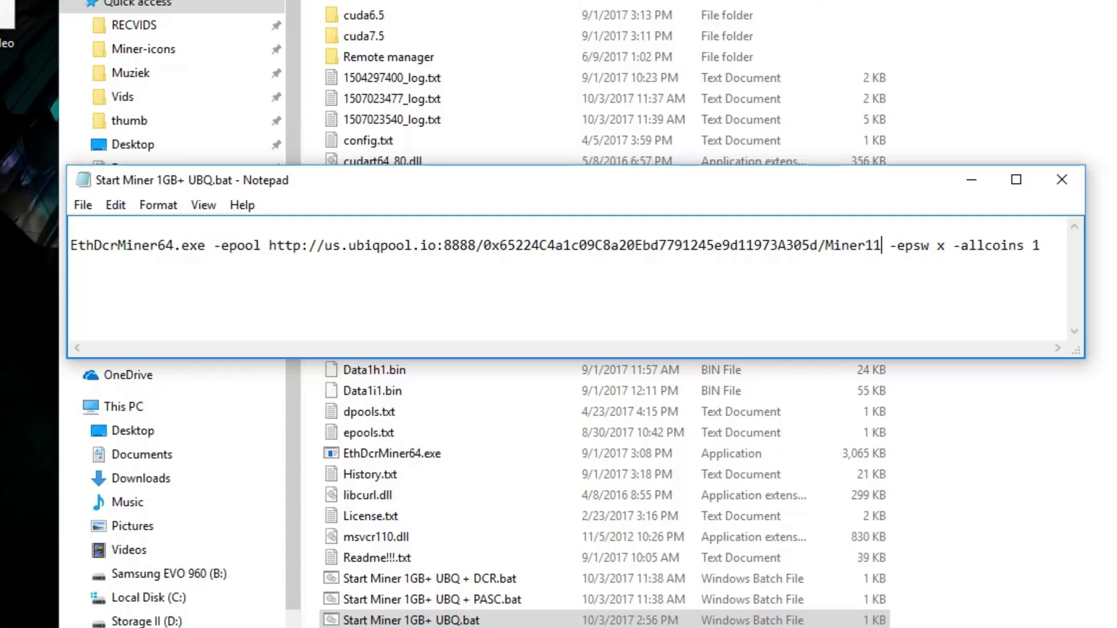
pyautogui.moveTo(882, 246)
pyautogui.mouseDown()
pyautogui.moveTo(826, 247)
pyautogui.moveTo(884, 250)
pyautogui.mouseUp()
pyautogui.click(875, 252)
pyautogui.press('Delete')
# Highlight the Miner1 worker name, then select the wallet address in the pool URL
pyautogui.click(830, 246)
pyautogui.click(876, 249)
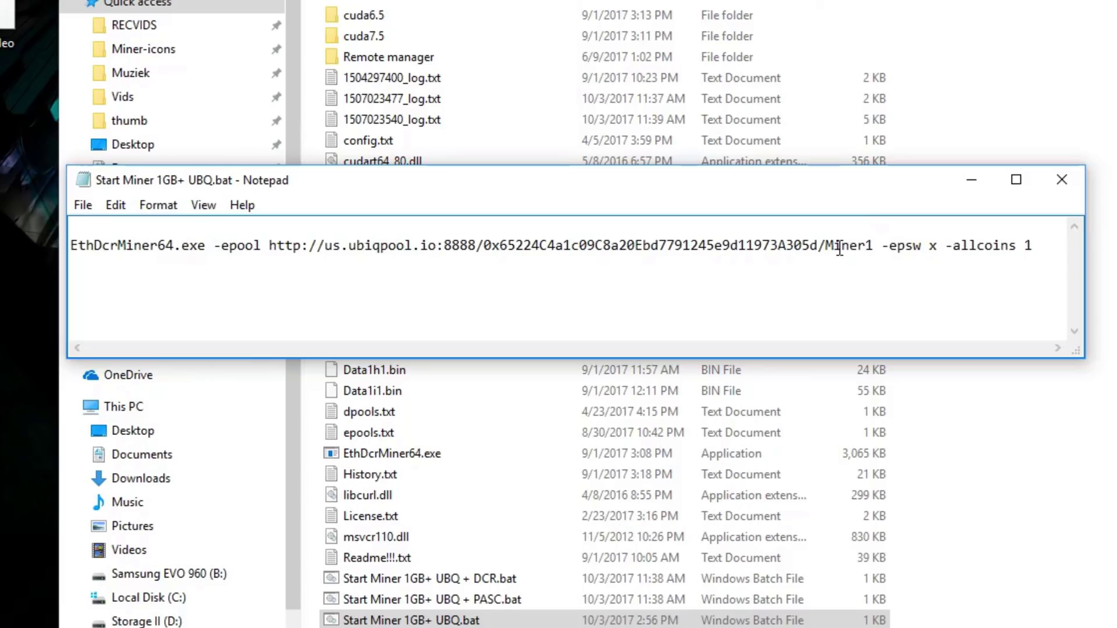
pyautogui.moveTo(820, 247); pyautogui.dragTo(481, 246)
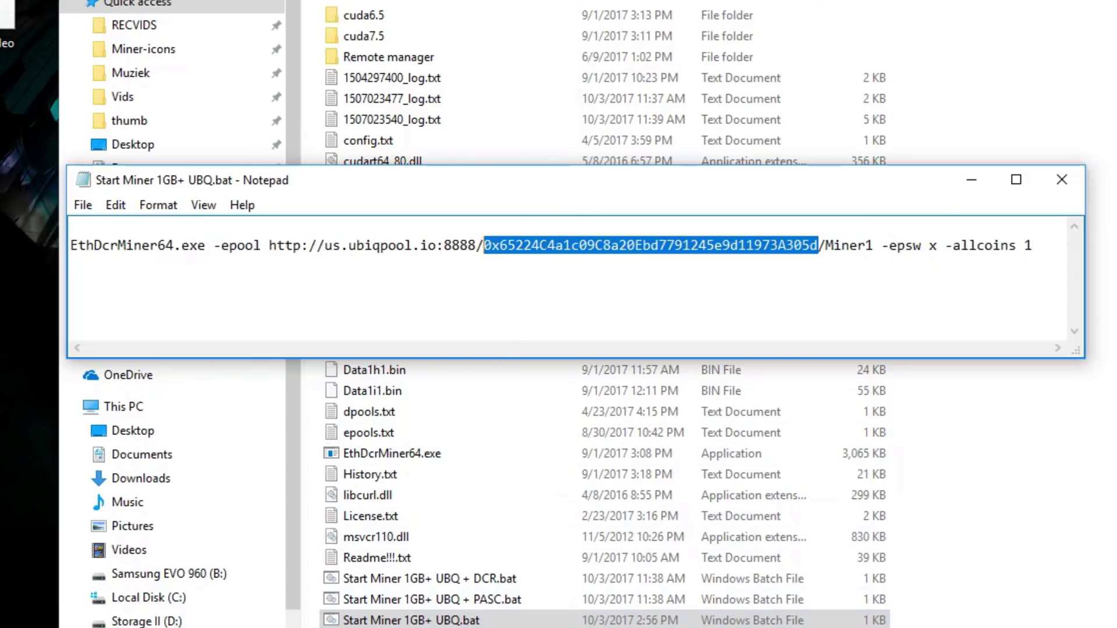
# Copy the BuriedONE Blockchain wallet address and paste it over the old address in the batch file
pyautogui.hotkey('alt', 'Tab')
pyautogui.click(33, 242)
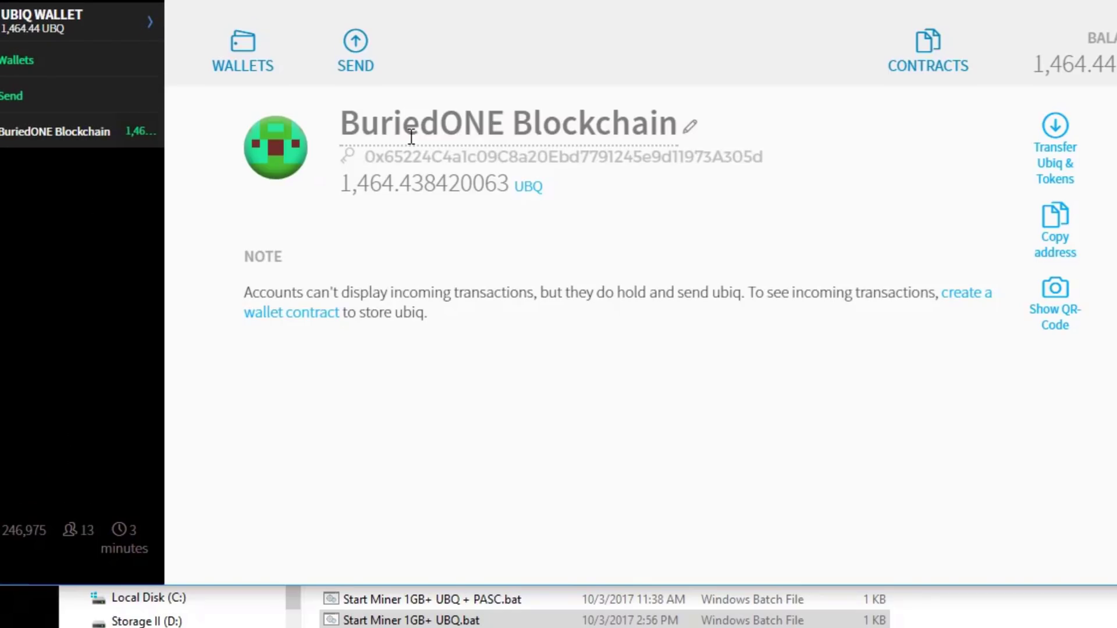
pyautogui.moveTo(365, 157); pyautogui.dragTo(810, 150)
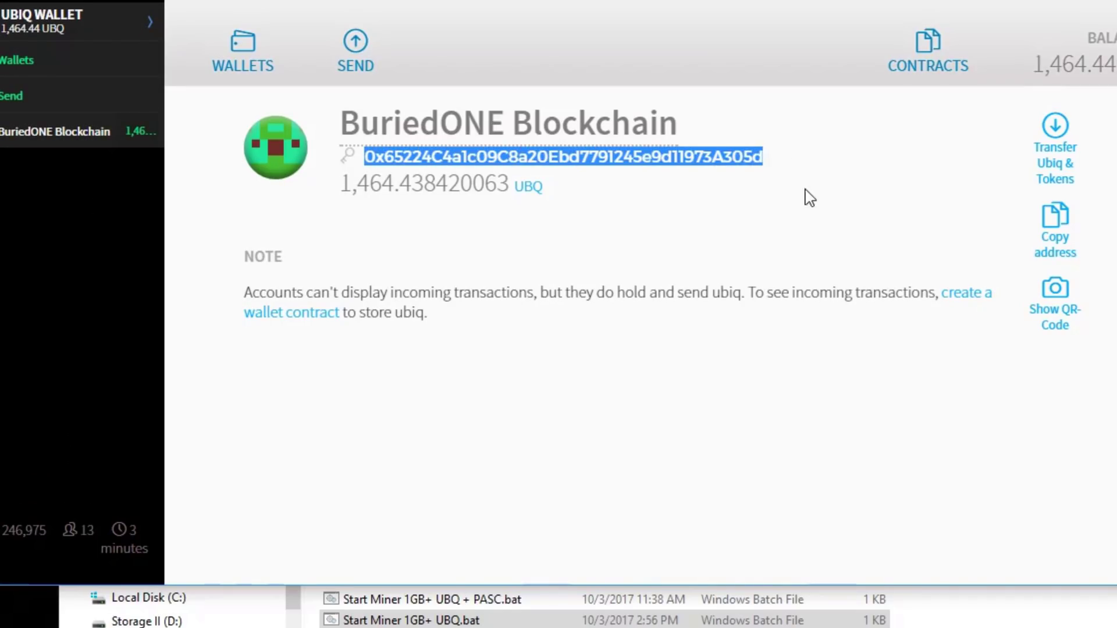
pyautogui.hotkey('ctrl', 'c')
pyautogui.hotkey('alt', 'Tab')
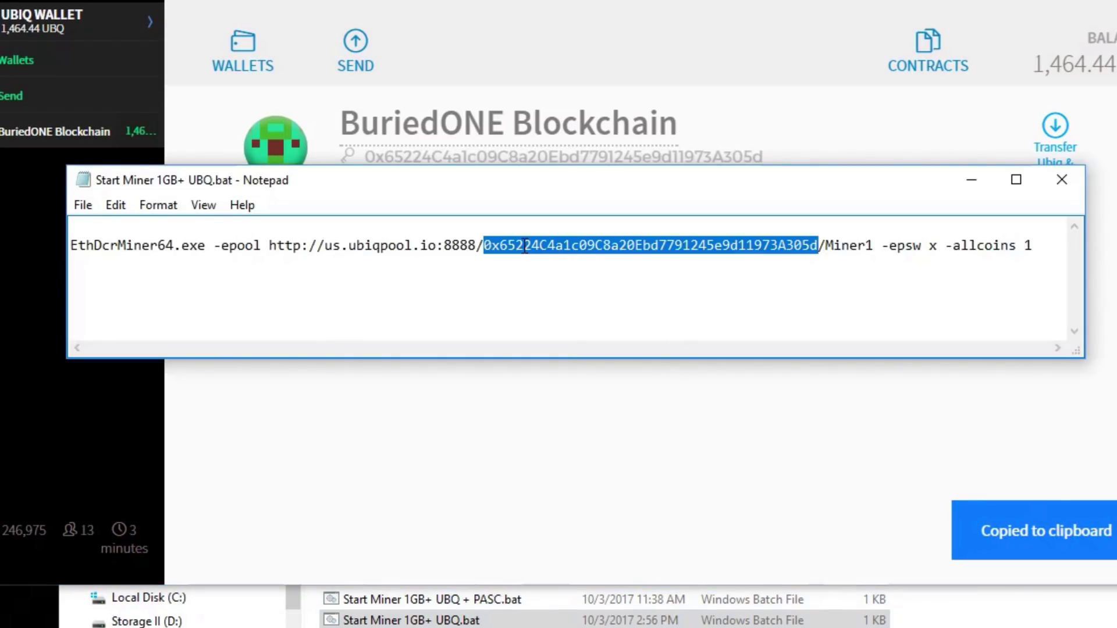
pyautogui.press('BackSpace')
pyautogui.hotkey('ctrl', 'v')
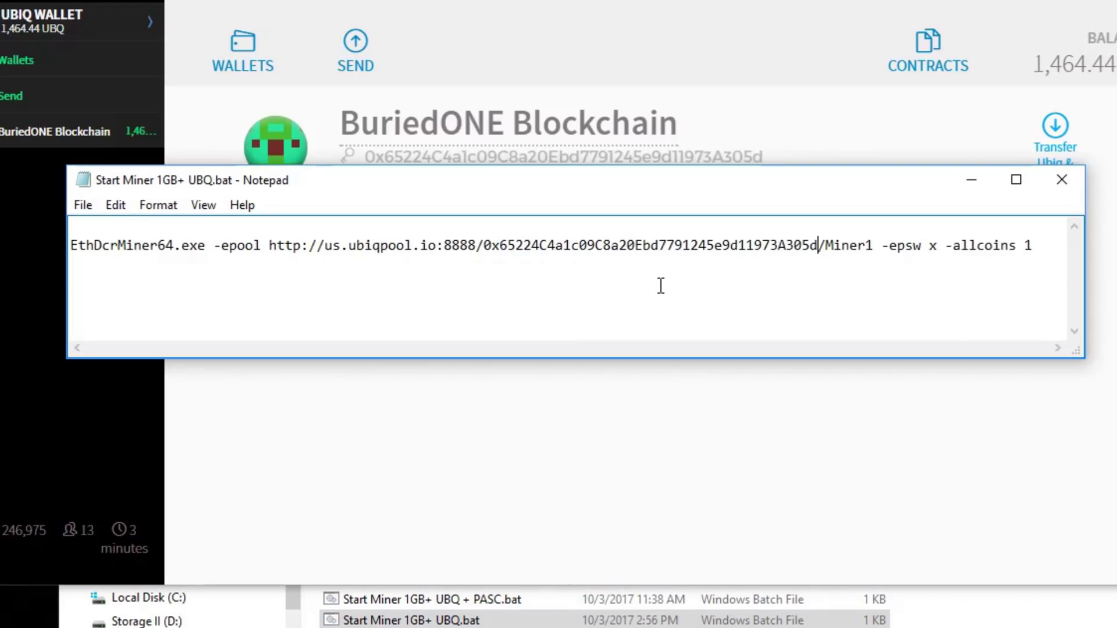
# Check the pasted address and worker name Miner1, then save the batch file and close Notepad
pyautogui.moveTo(818, 245); pyautogui.dragTo(484, 254)
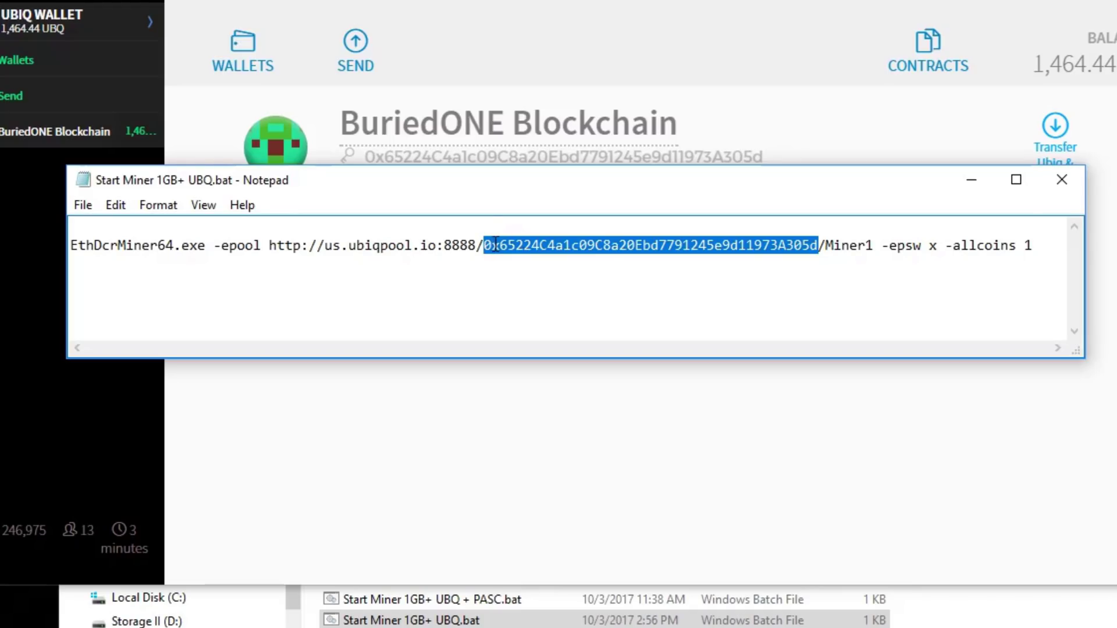
pyautogui.moveTo(792, 185); pyautogui.dragTo(798, 304)
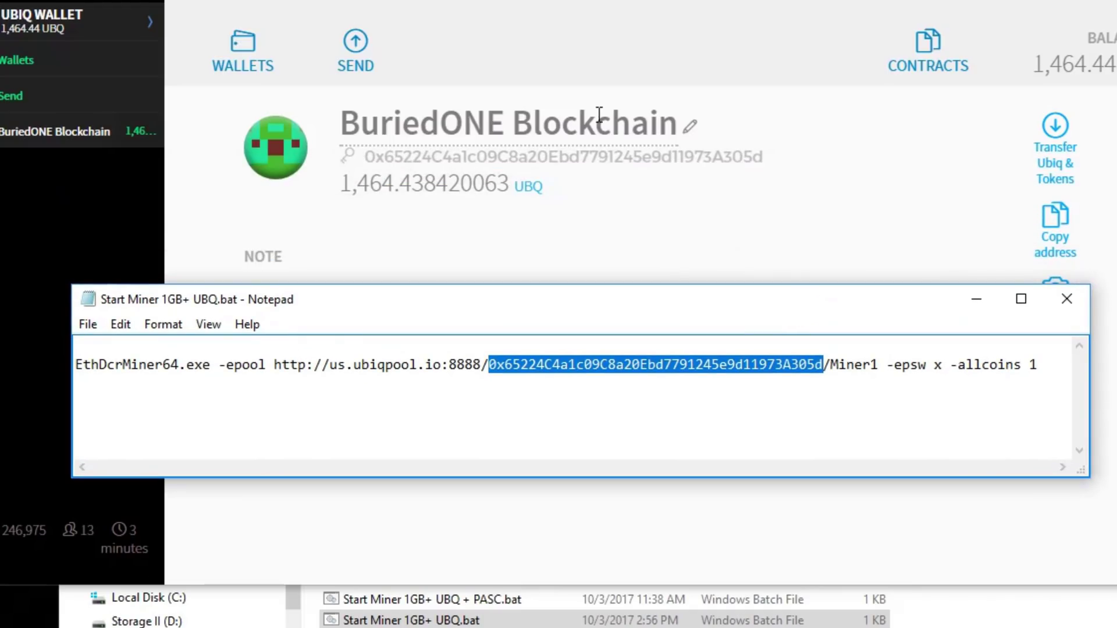
pyautogui.moveTo(879, 364); pyautogui.dragTo(832, 364)
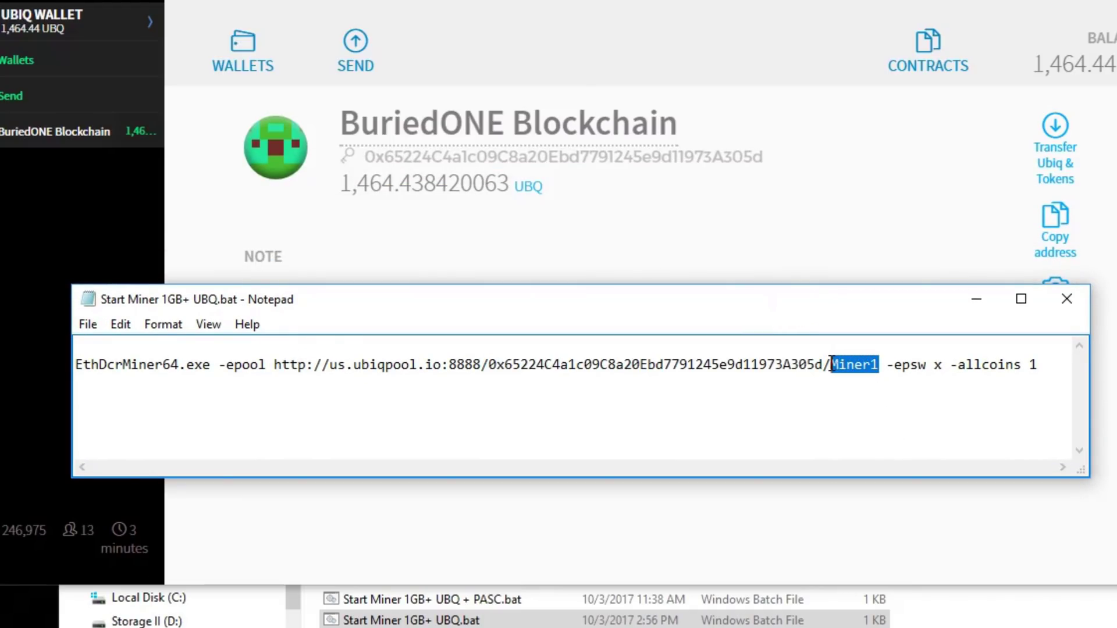
pyautogui.moveTo(750, 304); pyautogui.dragTo(720, 286)
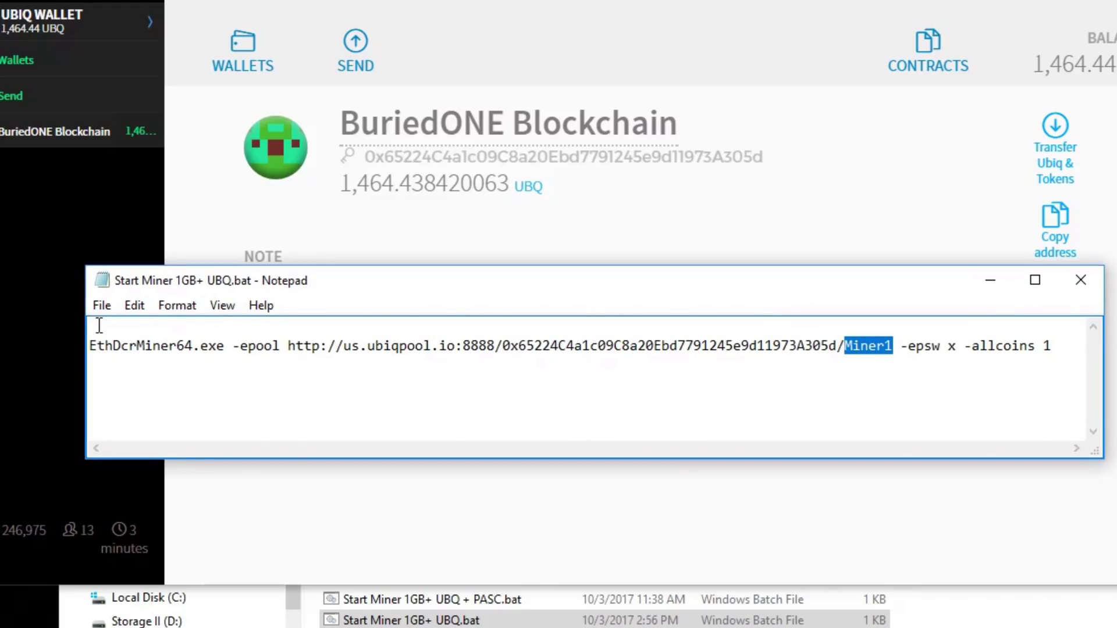
pyautogui.click(101, 306)
pyautogui.click(134, 372)
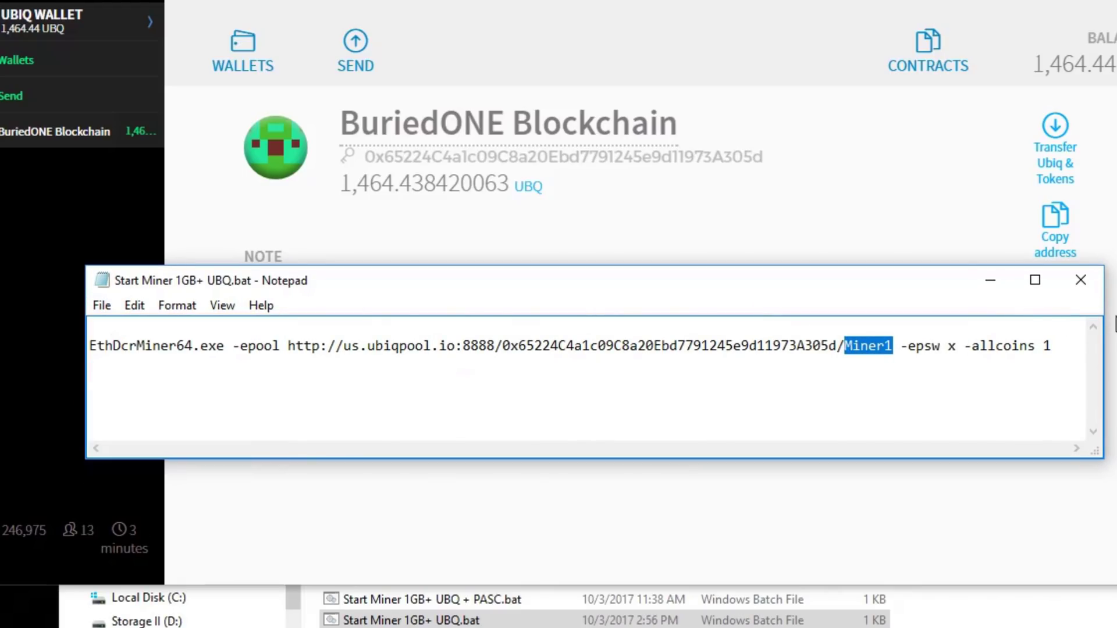
pyautogui.click(1081, 280)
# Run Start Miner 1GB+ UBQ.bat and allow the Claymore miner through Windows Firewall
pyautogui.click(468, 620)
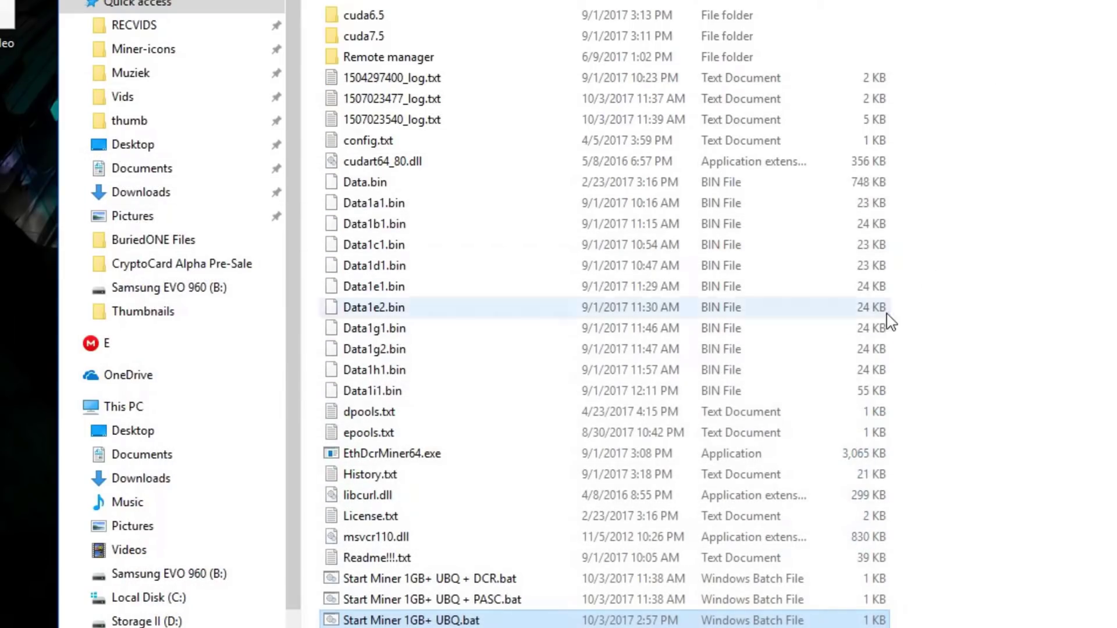
pyautogui.doubleClick(448, 621)
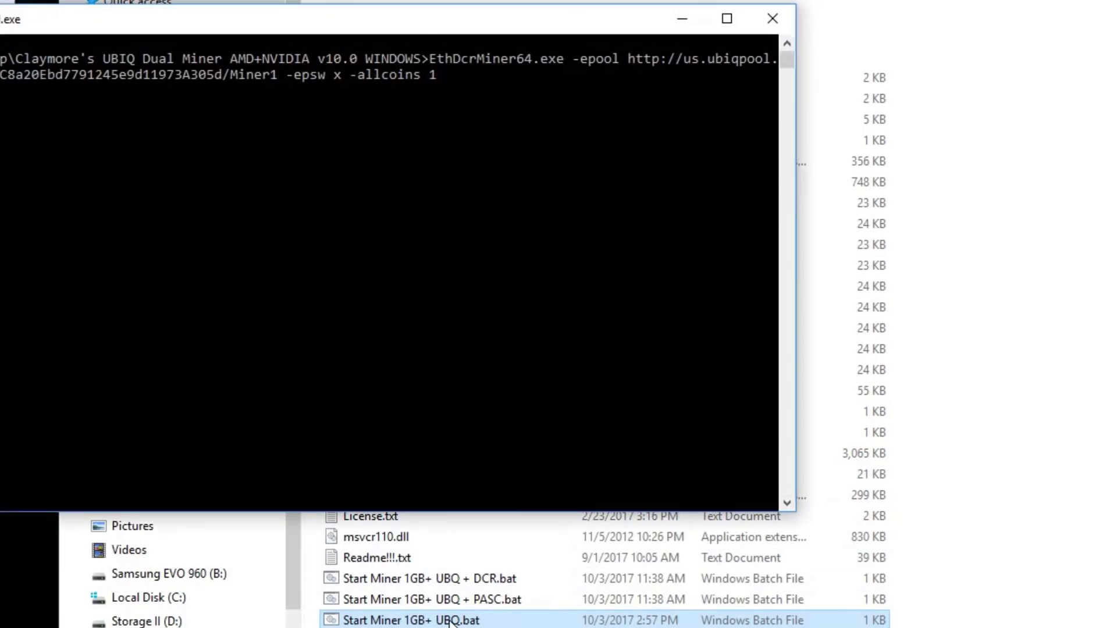
pyautogui.moveTo(325, 14); pyautogui.dragTo(535, 23)
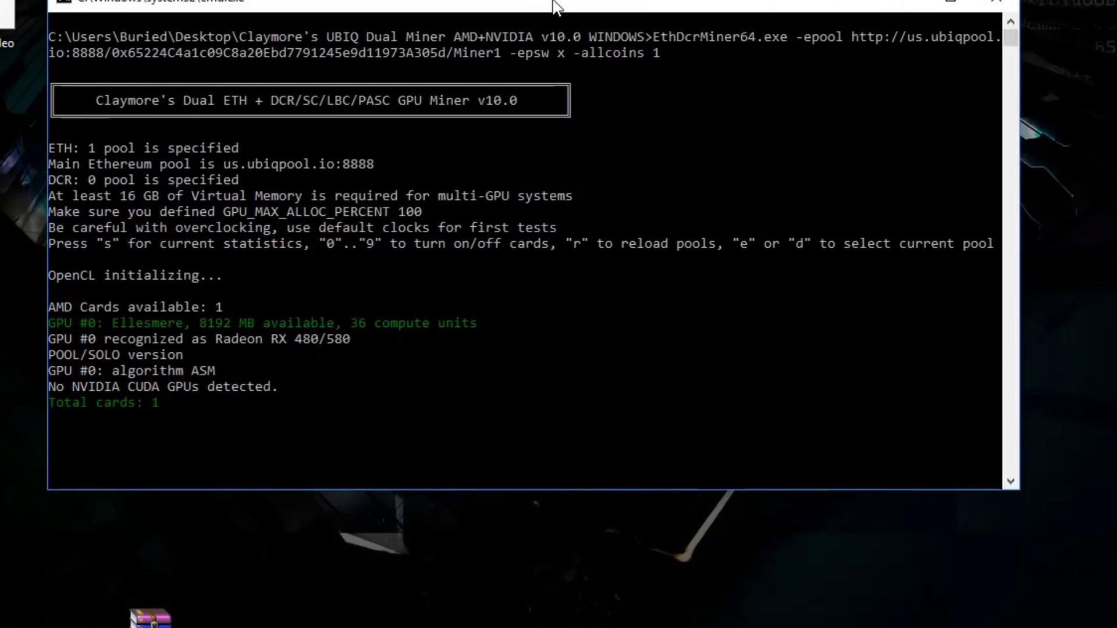
pyautogui.moveTo(555, 6); pyautogui.dragTo(604, 7)
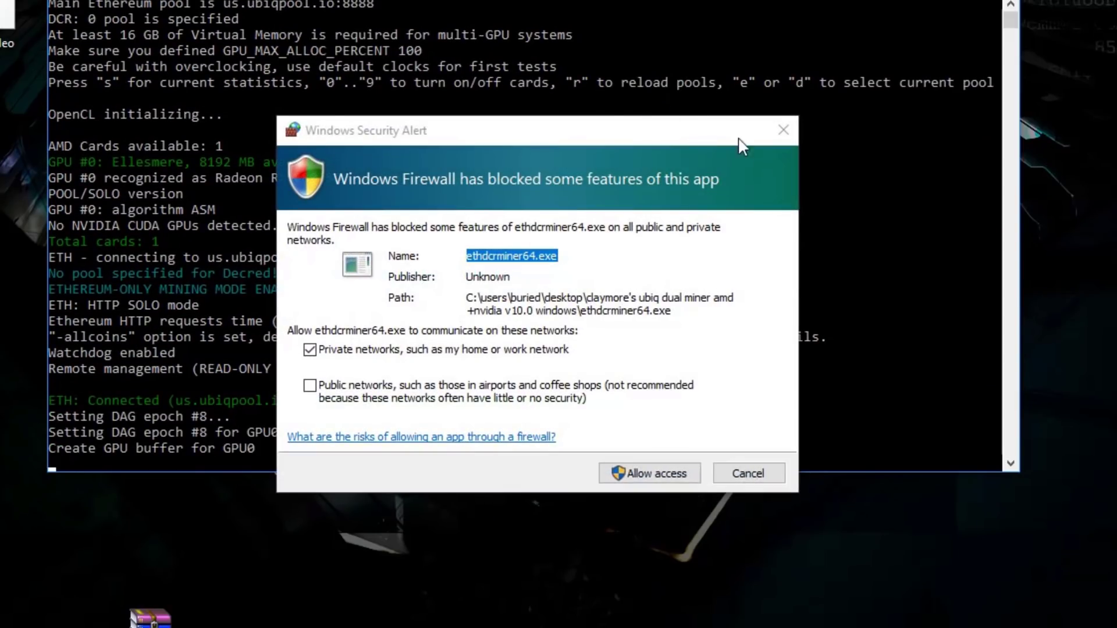
pyautogui.click(680, 473)
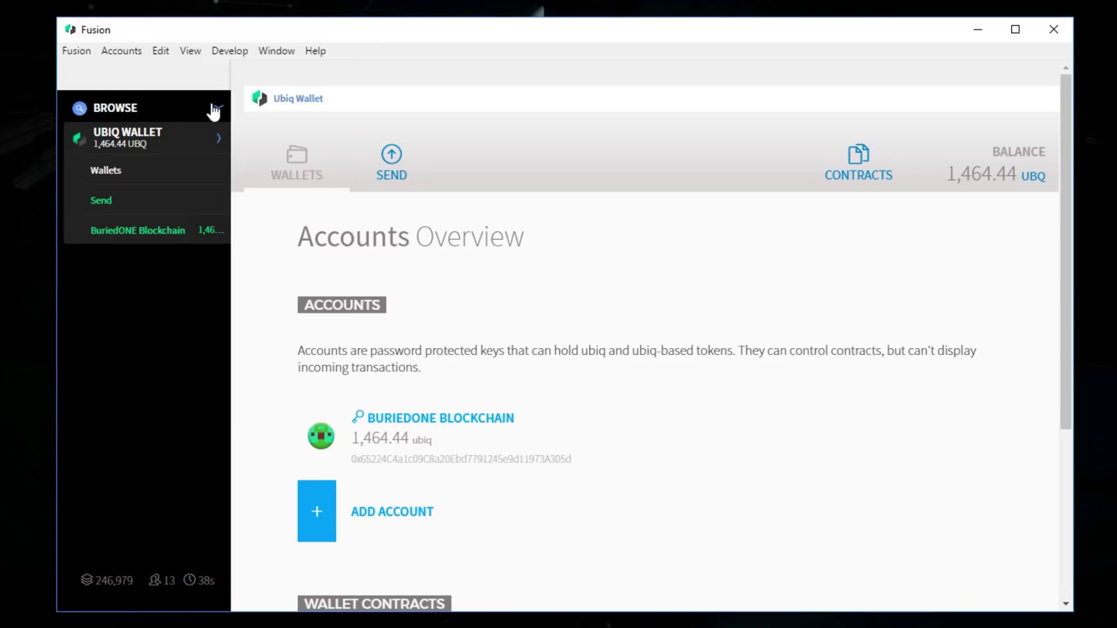
# Open ubiqpool.io in Fusion's built-in browser in place of the old MEGA address
pyautogui.click(129, 116)
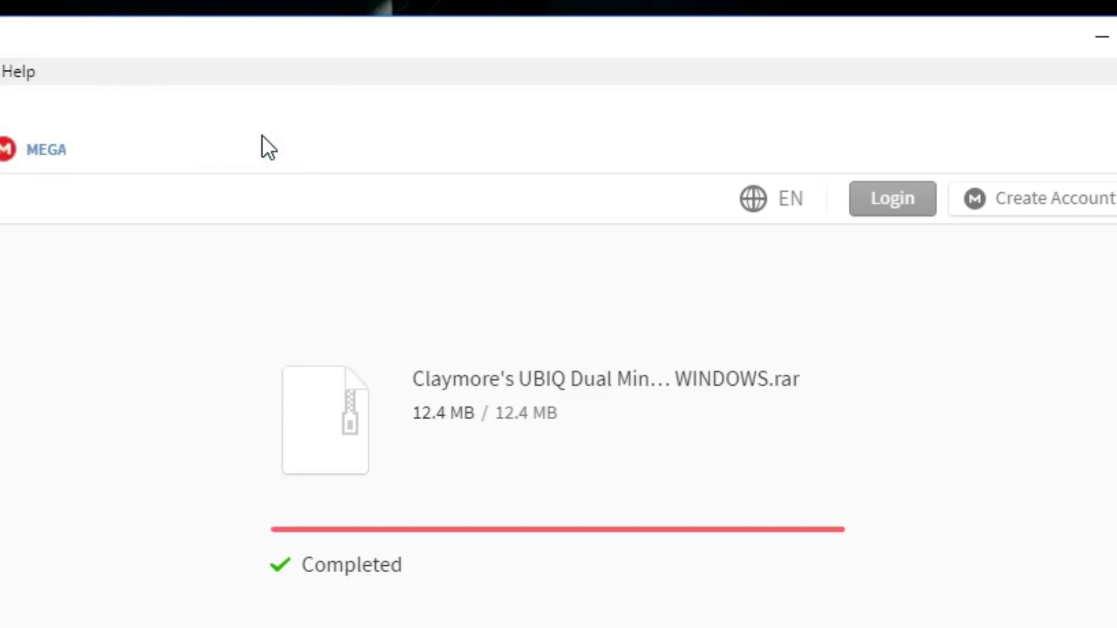
pyautogui.moveTo(262, 142)
pyautogui.moveTo(263, 146); pyautogui.dragTo(964, 162)
pyautogui.press('BackSpace')
pyautogui.write('ubiq')
pyautogui.write('pool.')
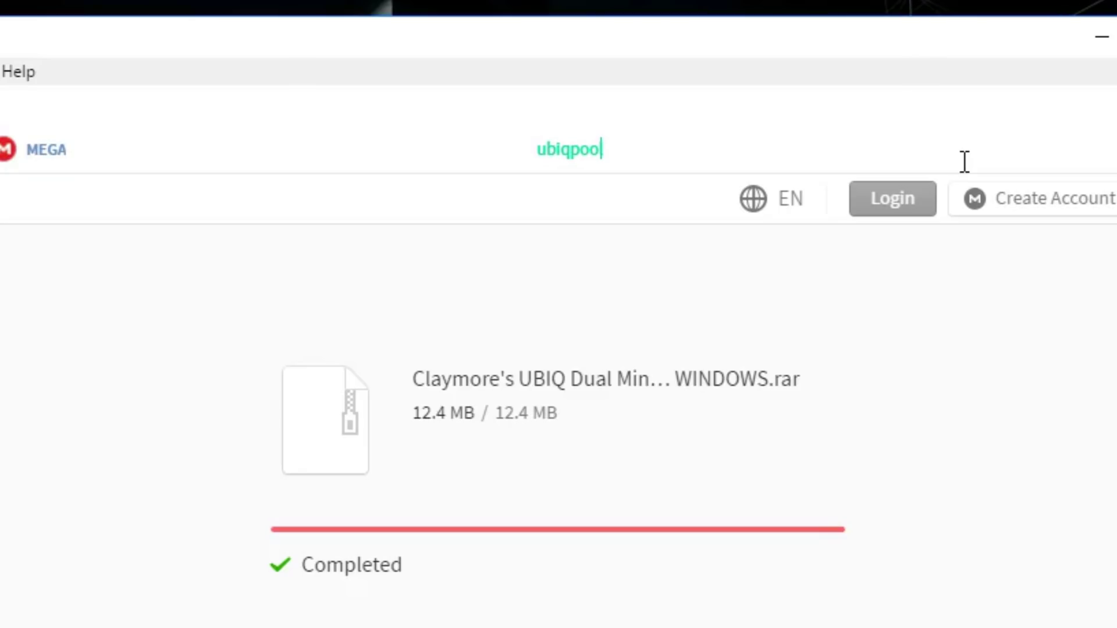
pyautogui.write('io')
pyautogui.press('Return')
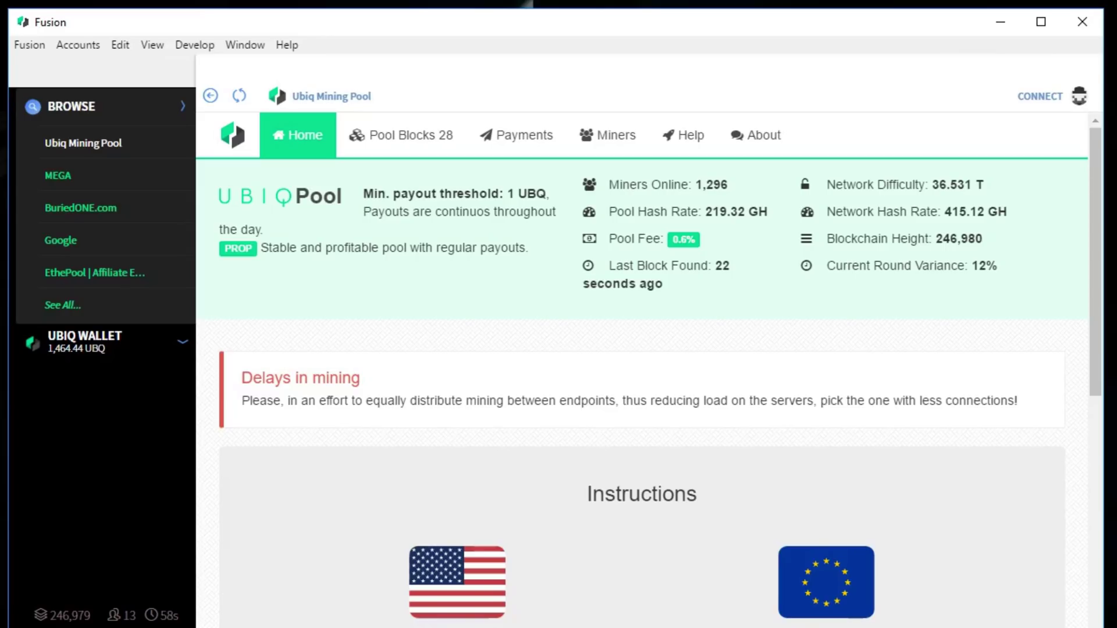
# Copy the BuriedONE Blockchain account's wallet address from the wallet
pyautogui.click(84, 342)
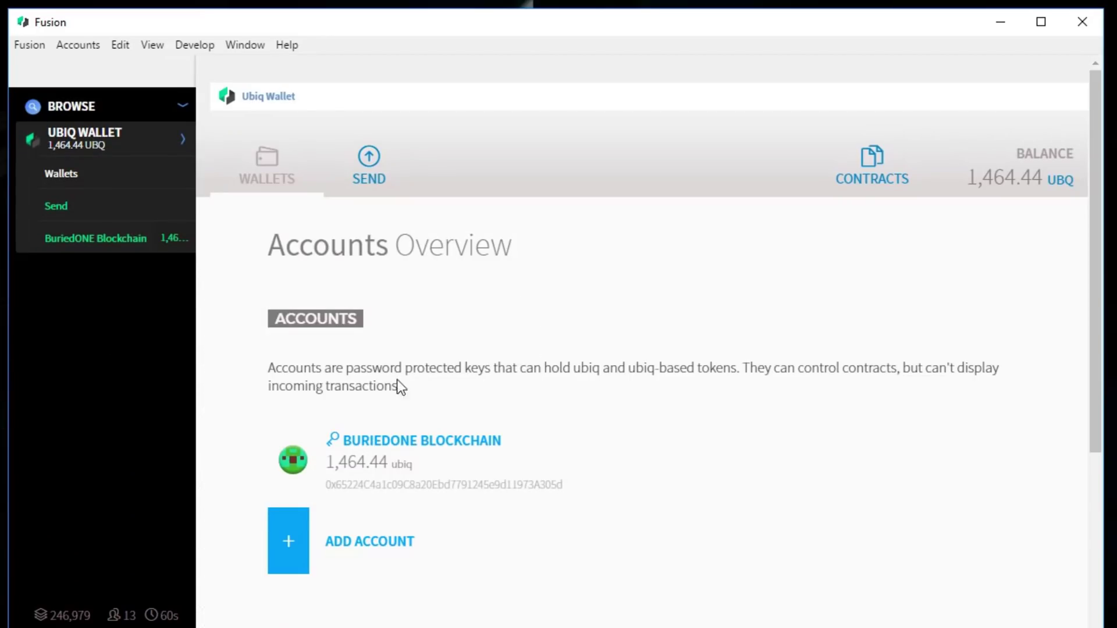
pyautogui.click(378, 448)
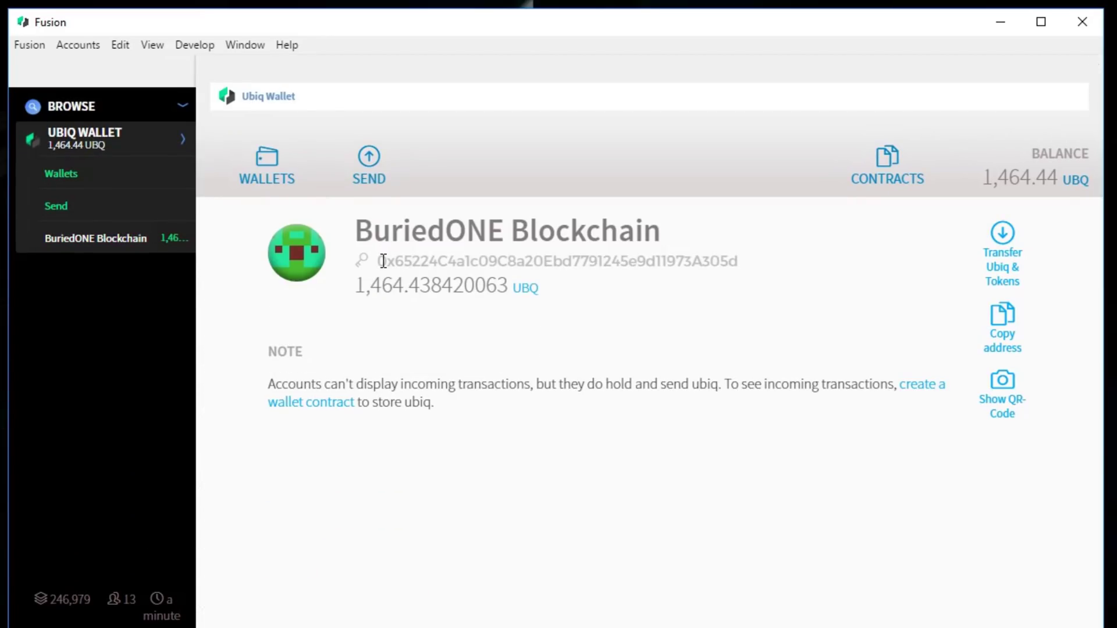
pyautogui.moveTo(377, 261); pyautogui.dragTo(753, 261)
pyautogui.hotkey('ctrl', 'c')
# Paste the wallet address into the stats lookup box on the pool's Miners page
pyautogui.click(96, 108)
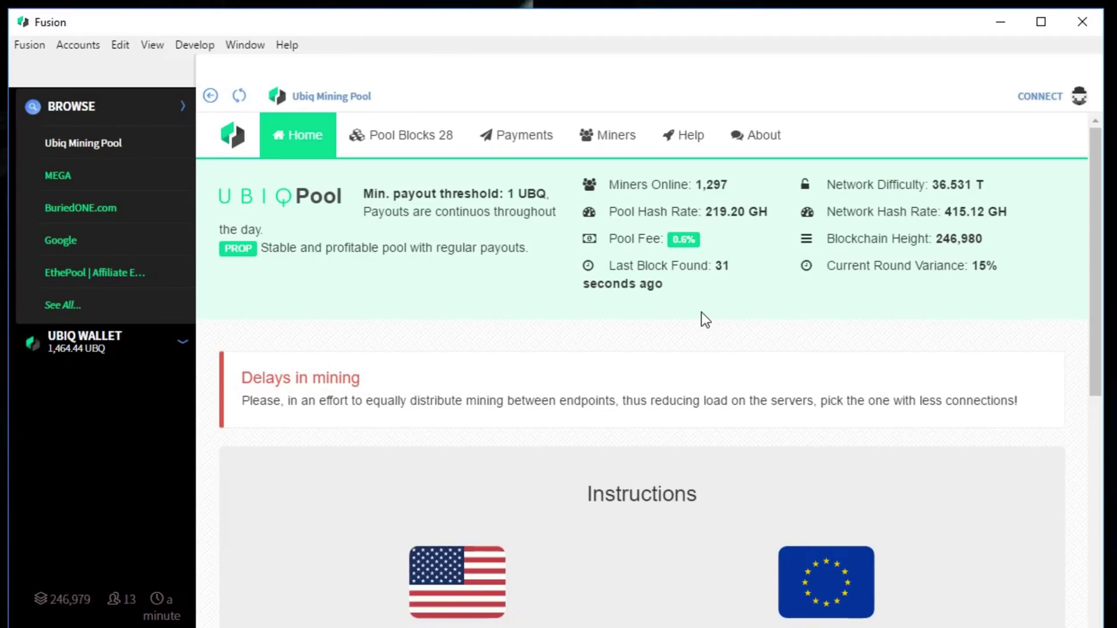
pyautogui.click(609, 134)
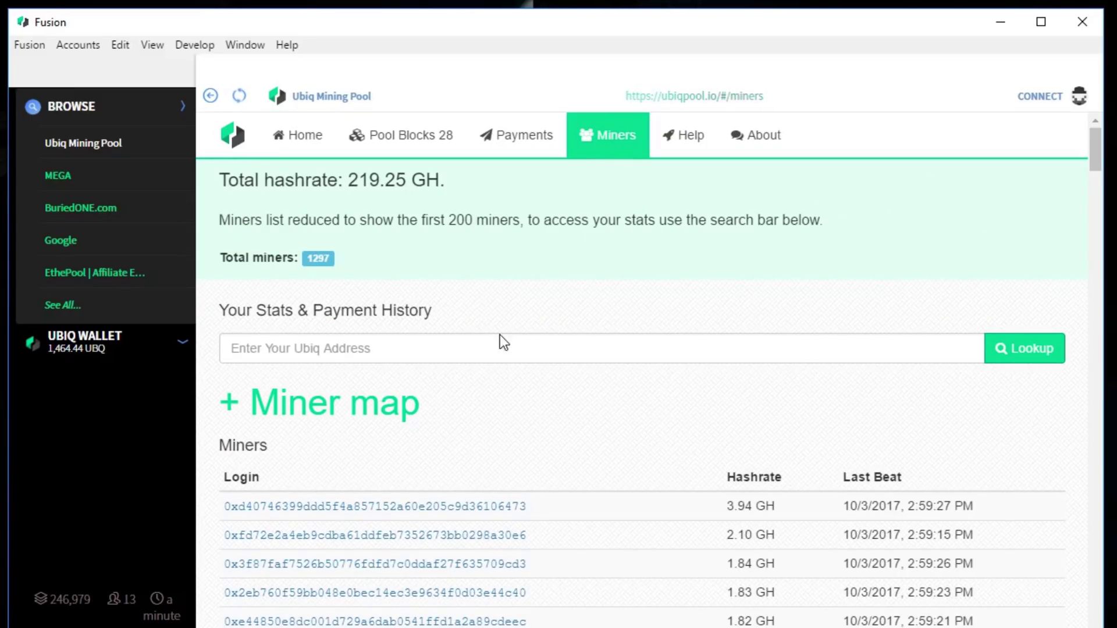
pyautogui.click(500, 342)
pyautogui.hotkey('ctrl', 'v')
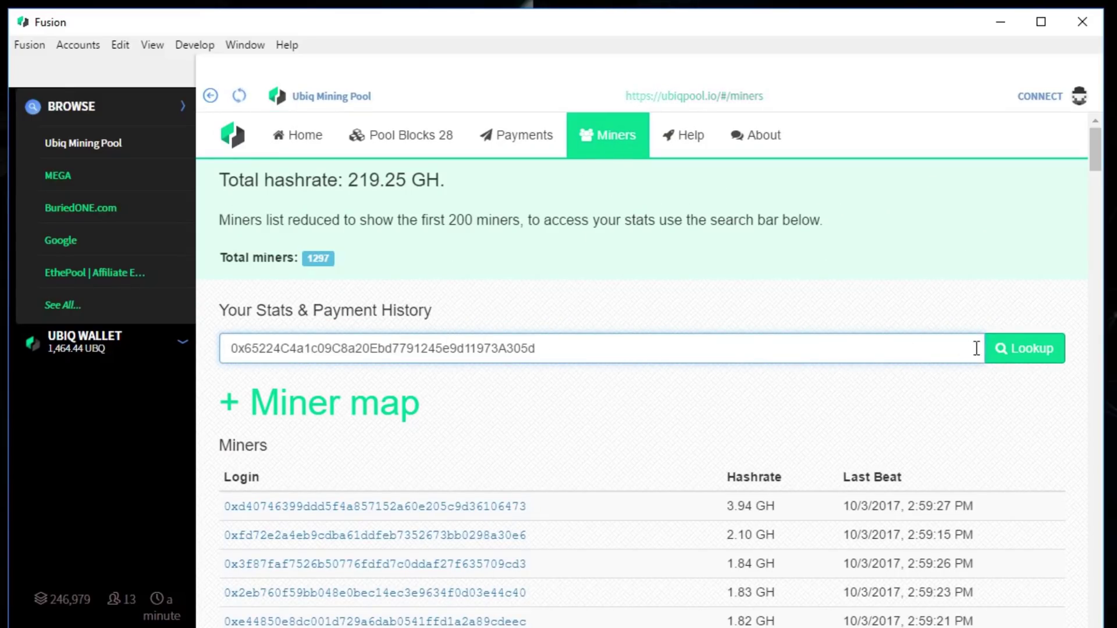
# Look up the address's stats and find worker Miner1 at 20.00 MH under Your Workers
pyautogui.click(1016, 352)
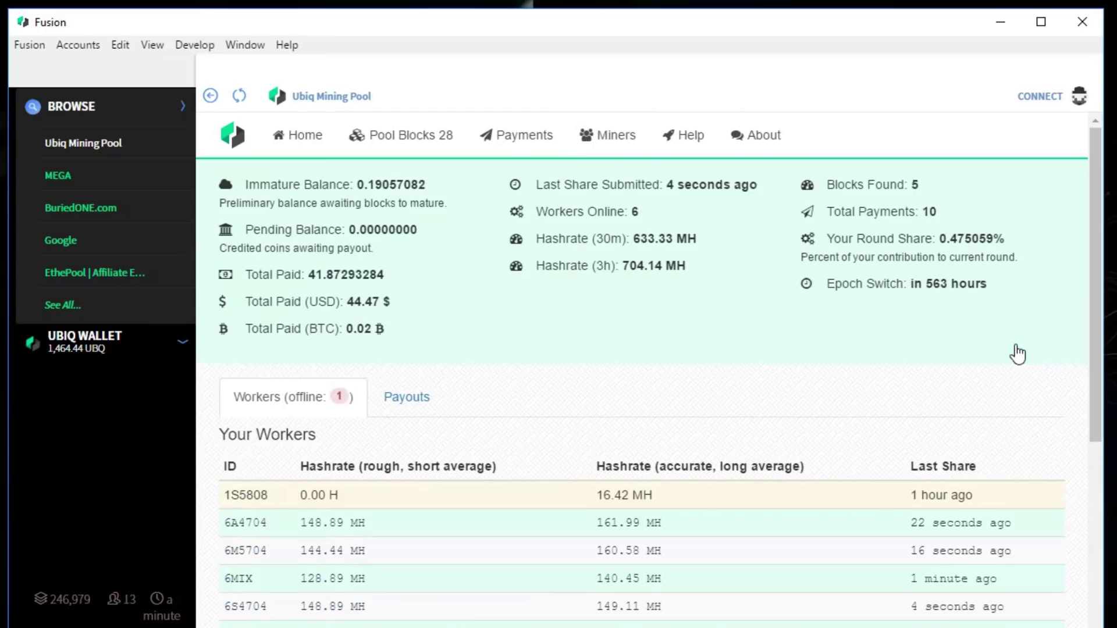
pyautogui.scroll(-3, 637, 404)
pyautogui.scroll(-2, 514, 391)
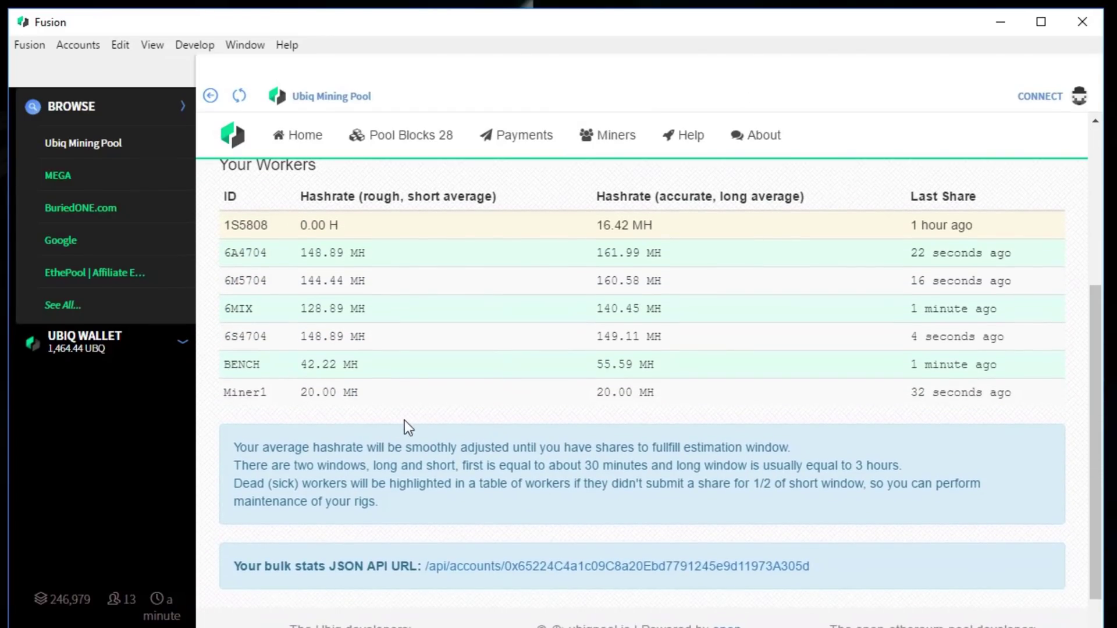
pyautogui.moveTo(217, 395); pyautogui.dragTo(1044, 396)
pyautogui.click(238, 391)
pyautogui.click(1033, 395)
pyautogui.scroll(5, 1002, 405)
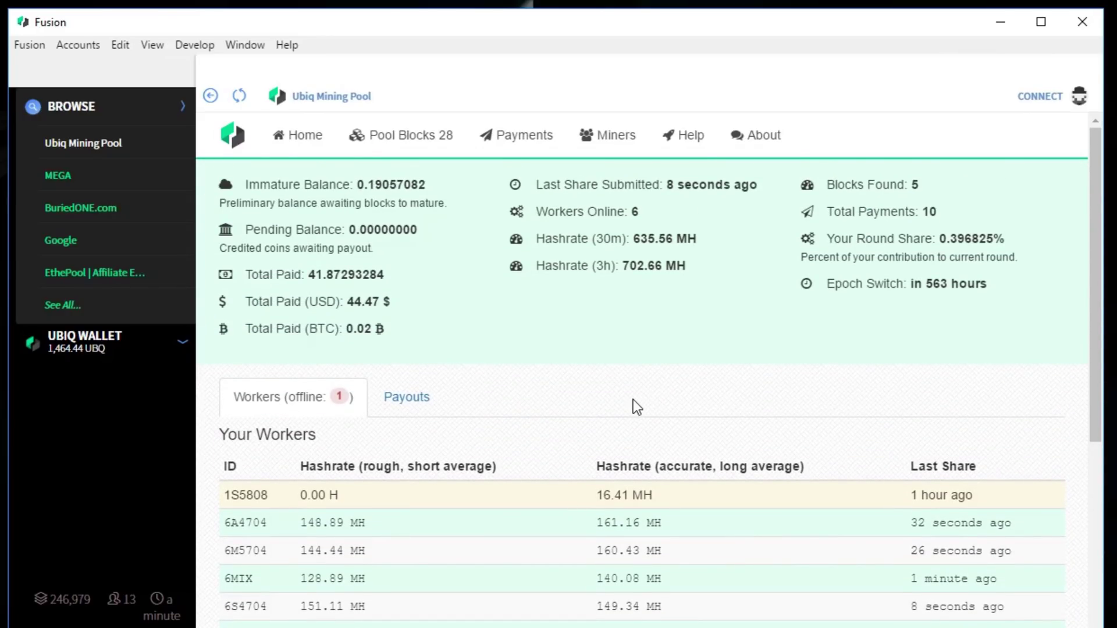
pyautogui.scroll(-7, 686, 358)
pyautogui.scroll(6, 461, 324)
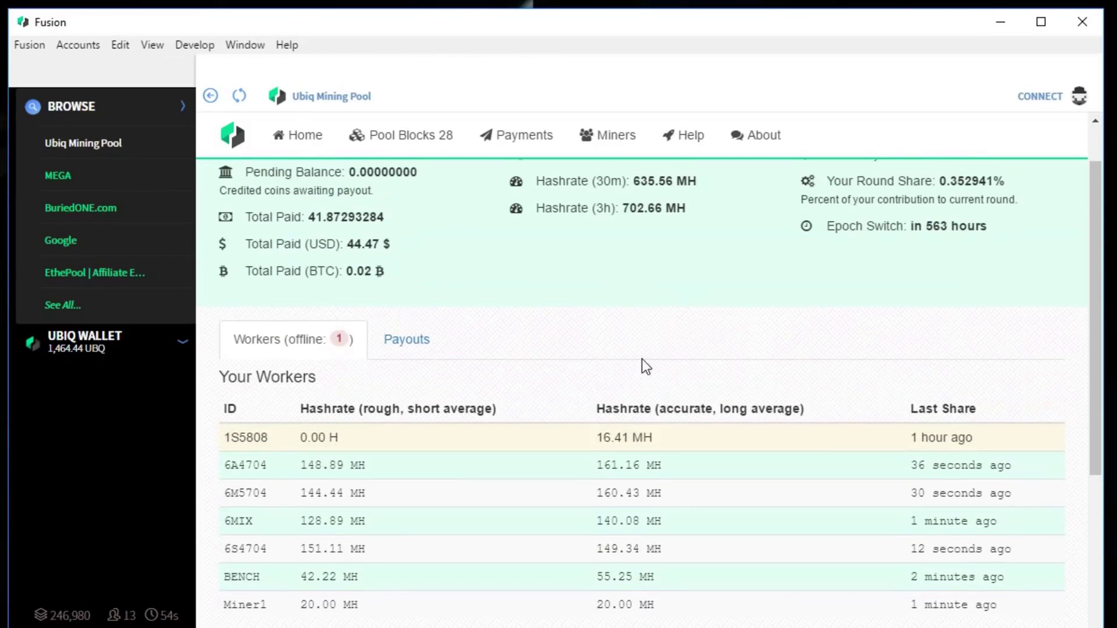
pyautogui.scroll(-2, 644, 357)
# Compare the pool stats with the account's 1,464.438420063 UBQ balance, ending on the account page
pyautogui.click(84, 342)
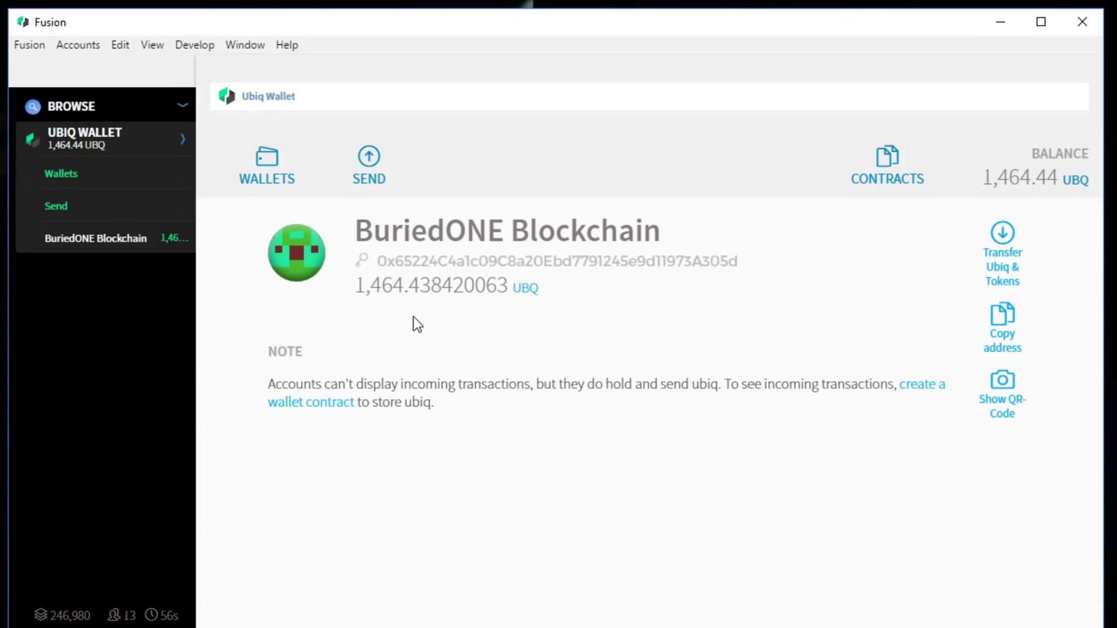
pyautogui.click(99, 110)
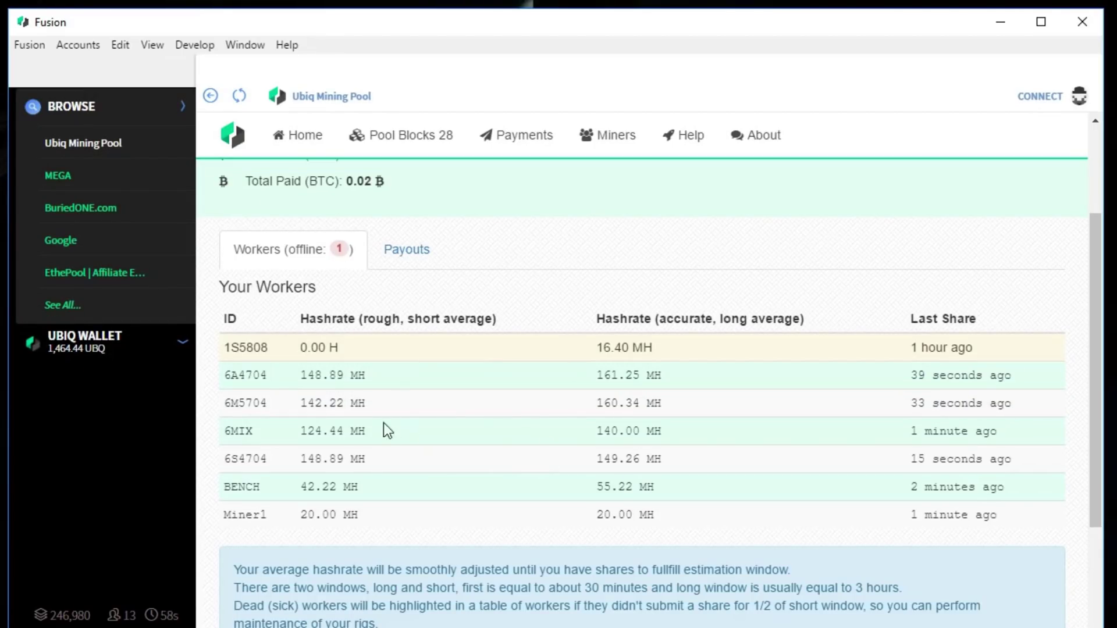
pyautogui.scroll(4, 528, 429)
pyautogui.click(96, 340)
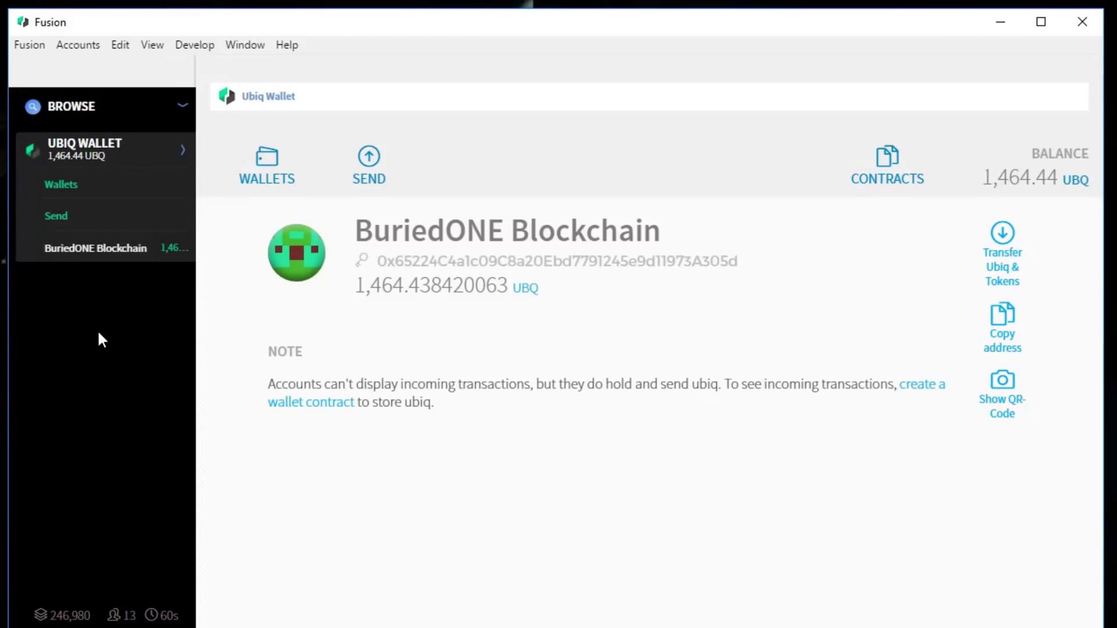
pyautogui.moveTo(356, 285); pyautogui.dragTo(508, 291)
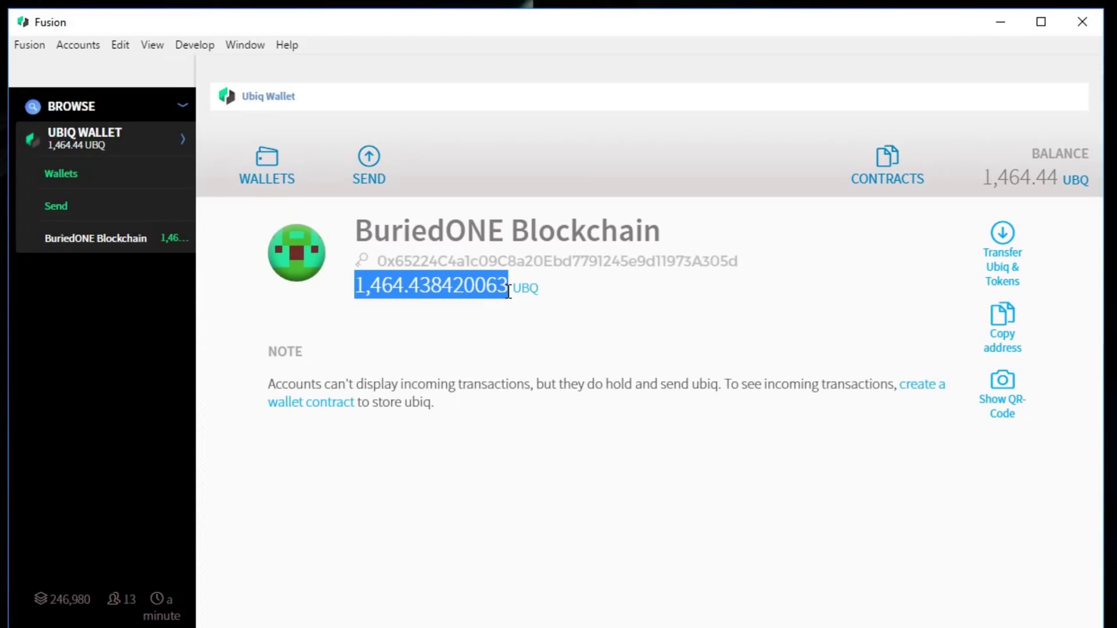
pyautogui.click(99, 113)
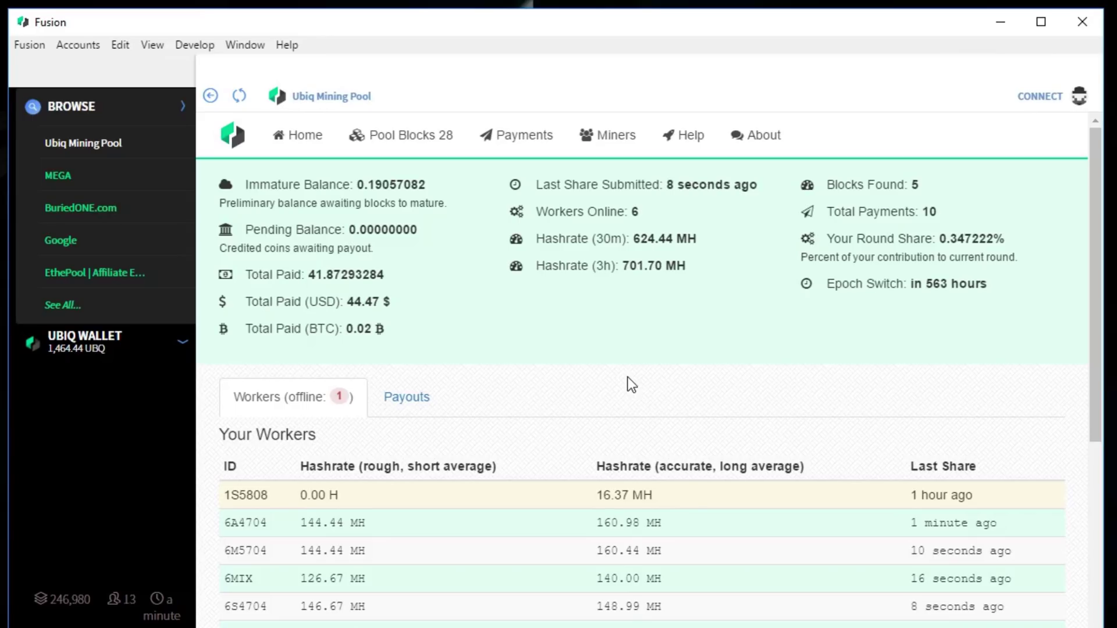
pyautogui.click(61, 347)
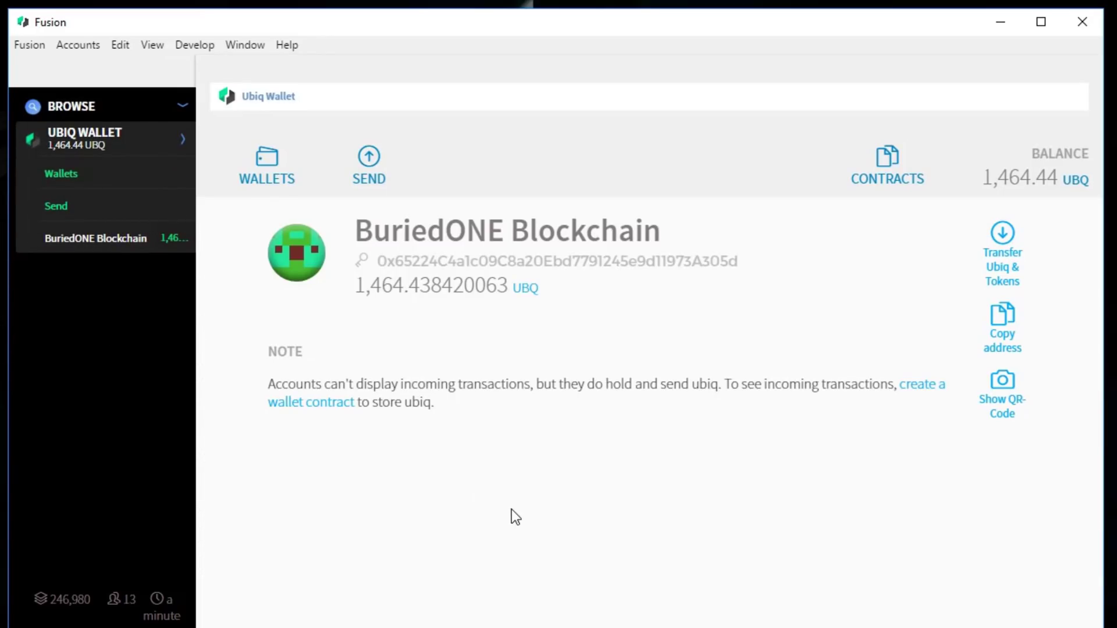